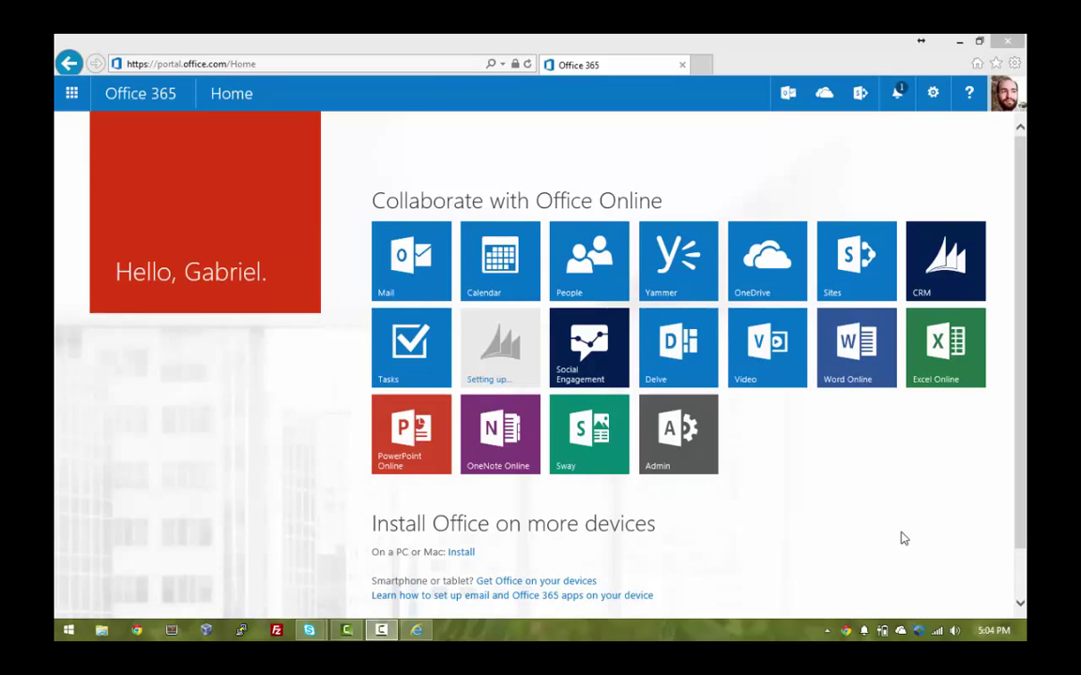
Mute the sound, then briefly view the Office 365 app list and the account details.
{"action": "key", "text": "XF86AudioMute"}
{"action": "key", "text": "XF86AudioMute"}
{"action": "left_click", "coordinate": [71, 97]}
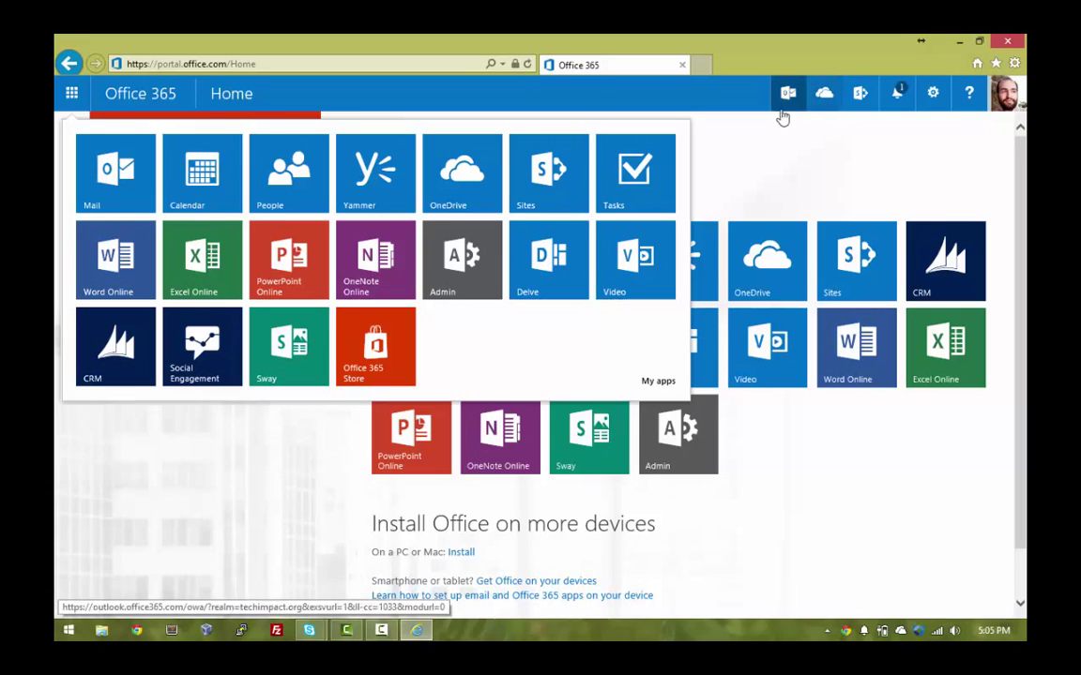
{"action": "left_click", "coordinate": [803, 178]}
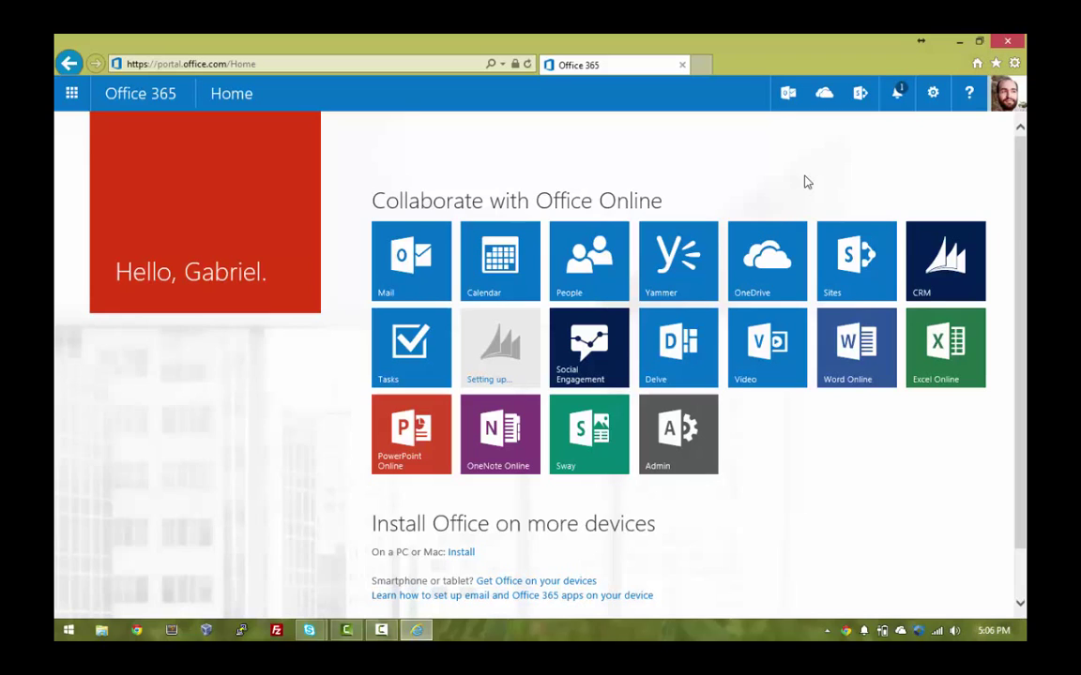
{"action": "left_click", "coordinate": [1006, 92]}
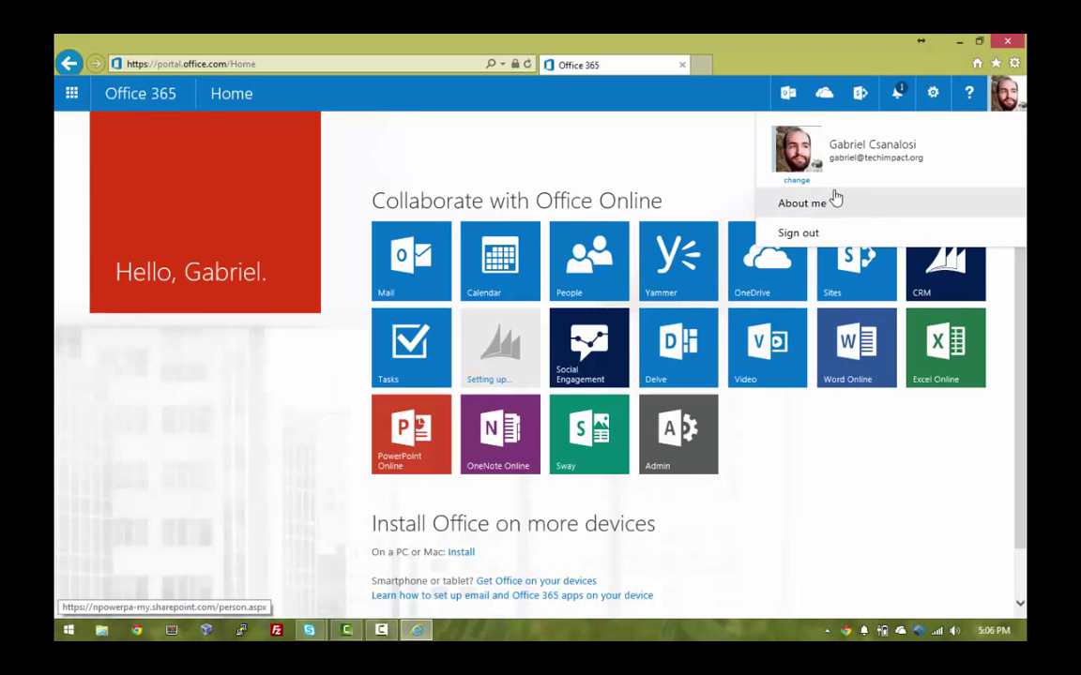
{"action": "left_click", "coordinate": [647, 159]}
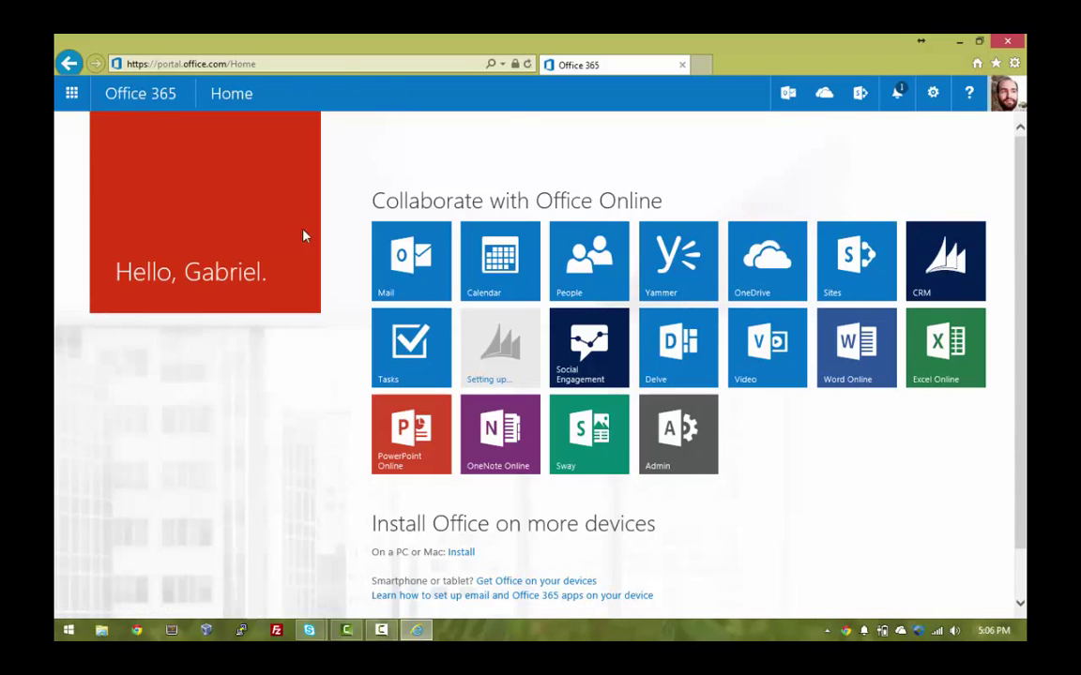
Open People in Outlook, check the presence status options, and show the app list.
{"action": "left_click", "coordinate": [532, 265]}
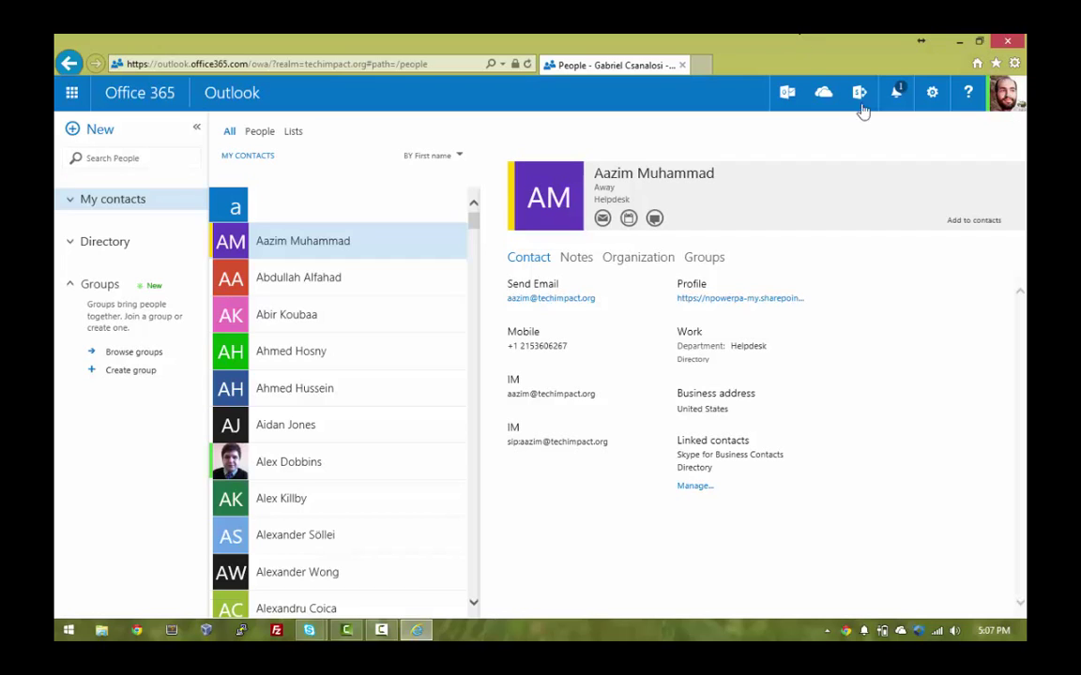
{"action": "left_click", "coordinate": [1013, 101]}
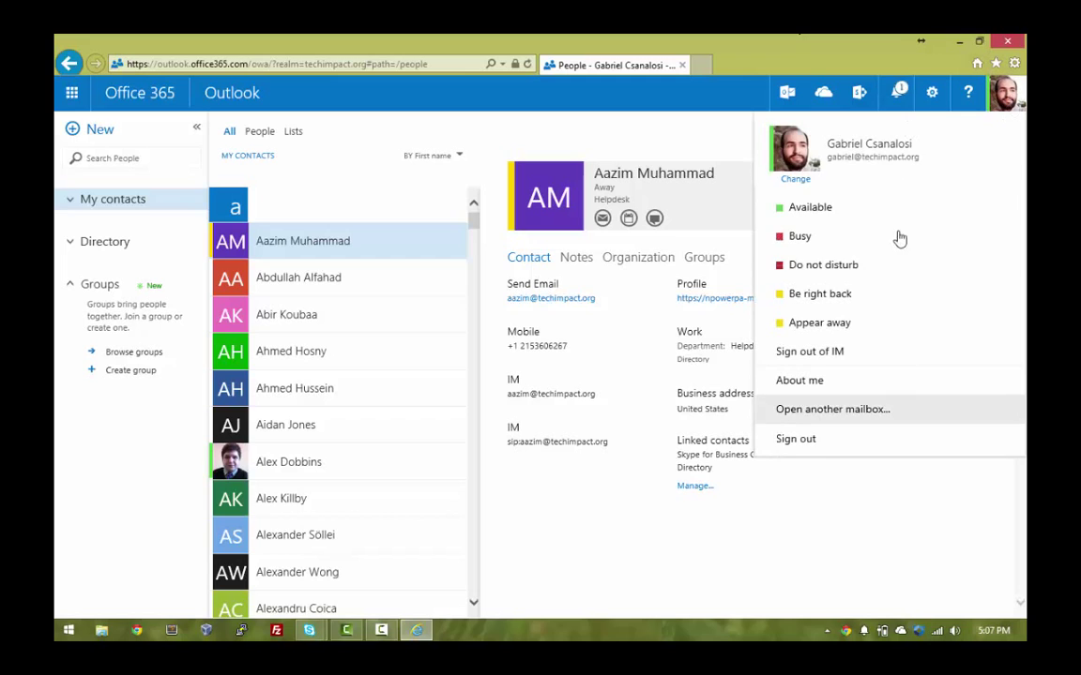
{"action": "left_click", "coordinate": [350, 97]}
{"action": "left_click", "coordinate": [73, 95]}
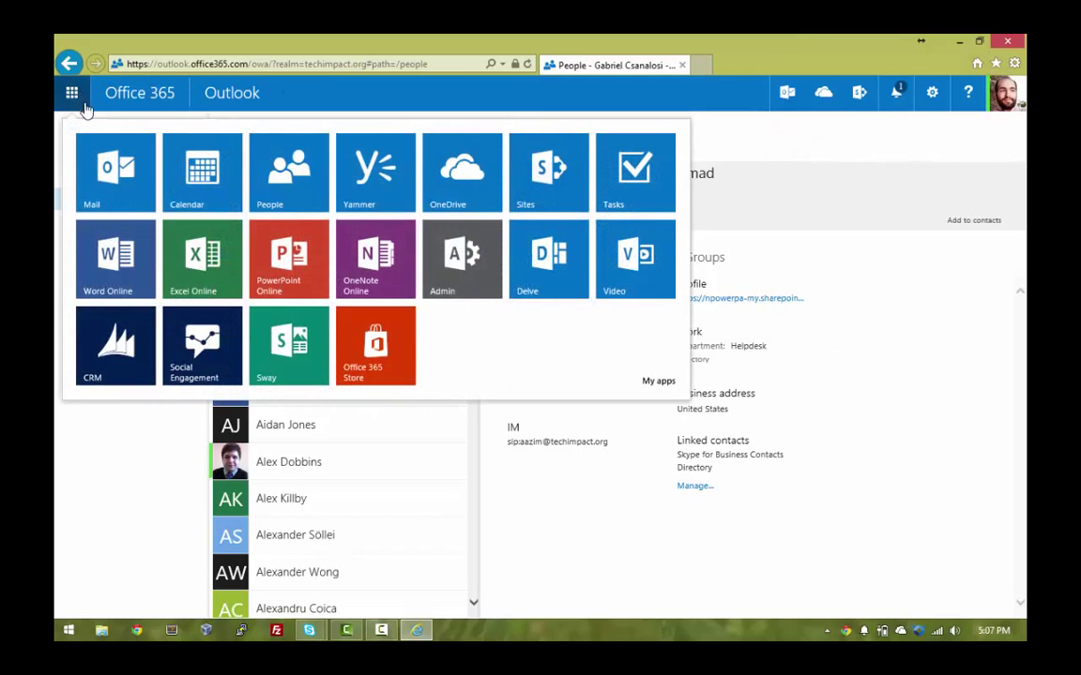
Open the SharePoint Sites tile and select the Sites page web address.
{"action": "left_click", "coordinate": [539, 205]}
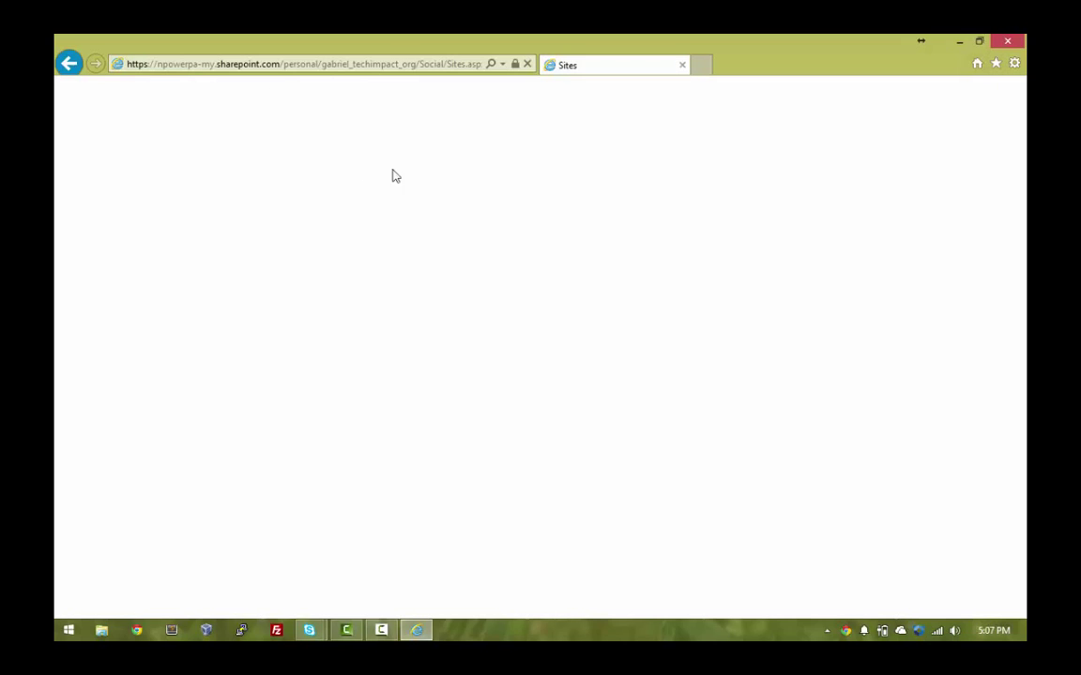
{"action": "left_click", "coordinate": [366, 68]}
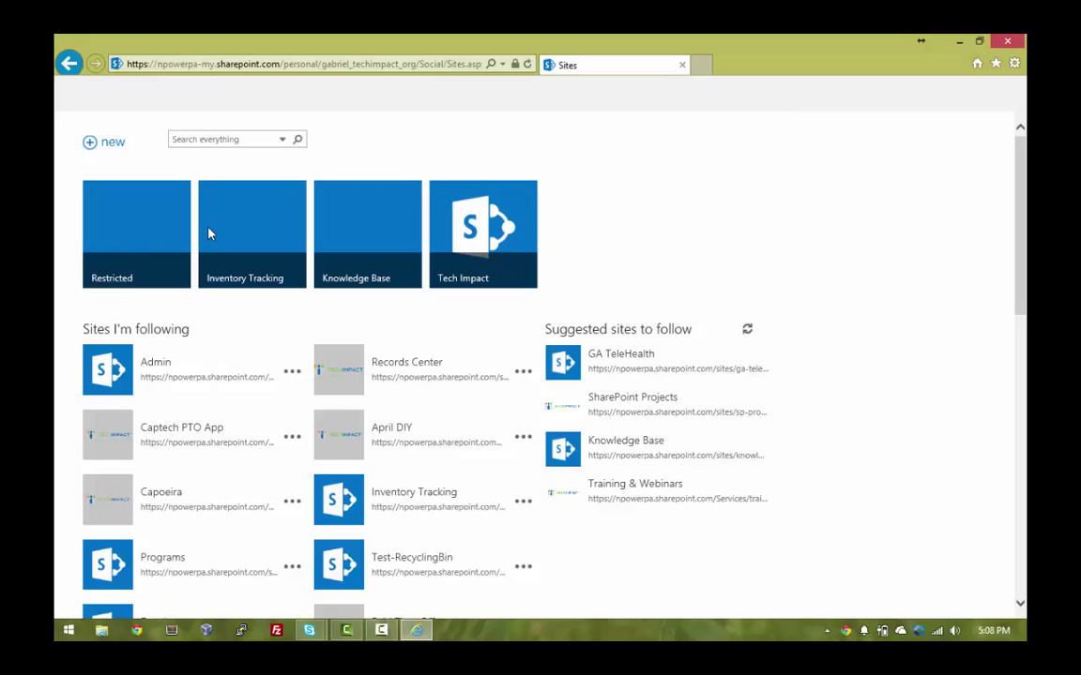
Open the Tech Impact team site and save it as browser favorite 'Home - Home'.
{"action": "left_click", "coordinate": [475, 243]}
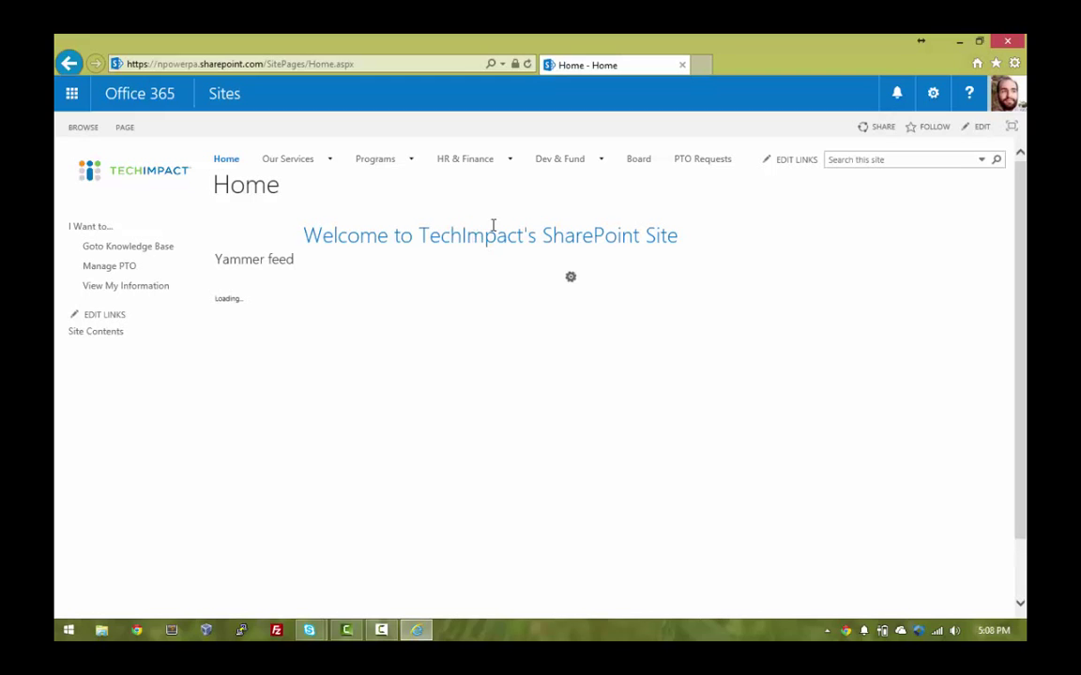
{"action": "left_click", "coordinate": [995, 63]}
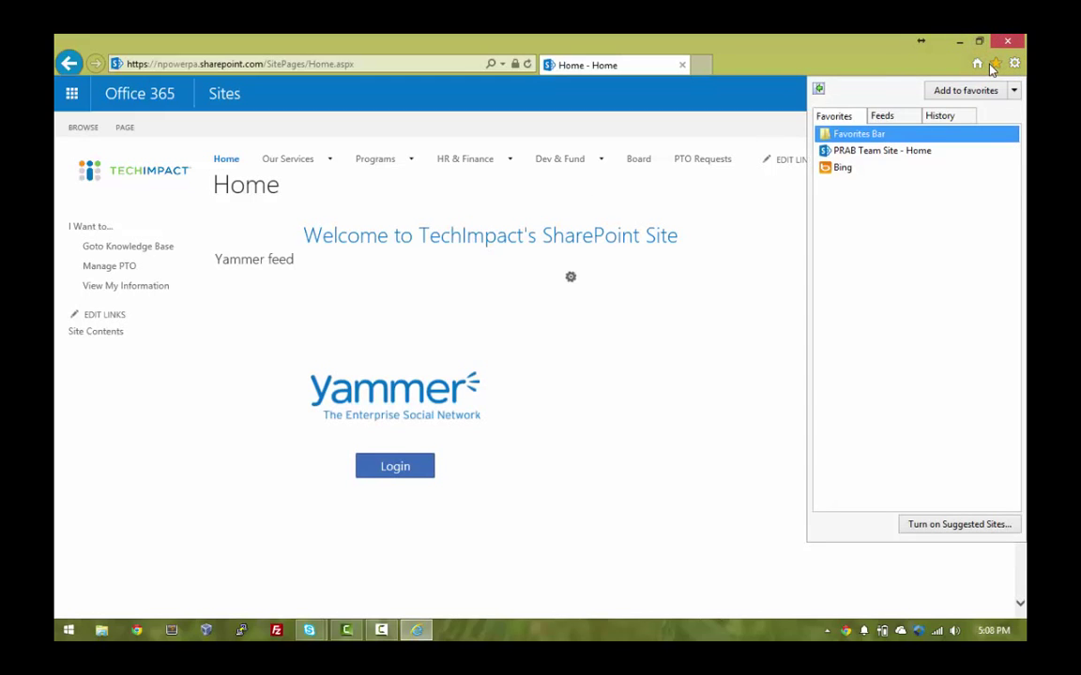
{"action": "left_click", "coordinate": [943, 95]}
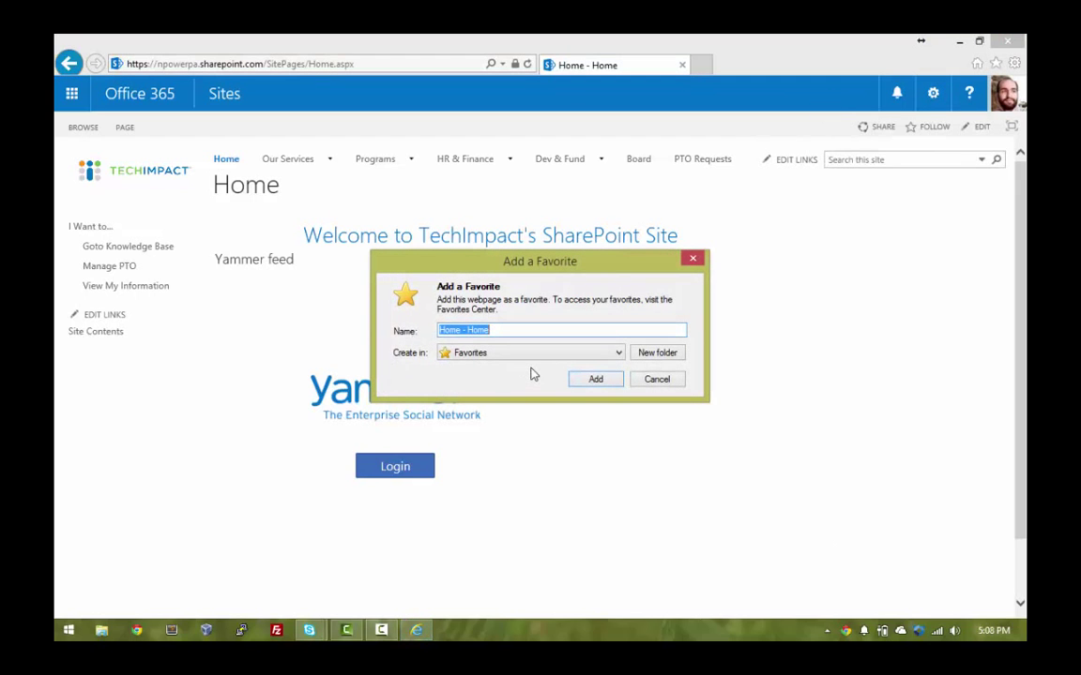
{"action": "key", "text": "Return"}
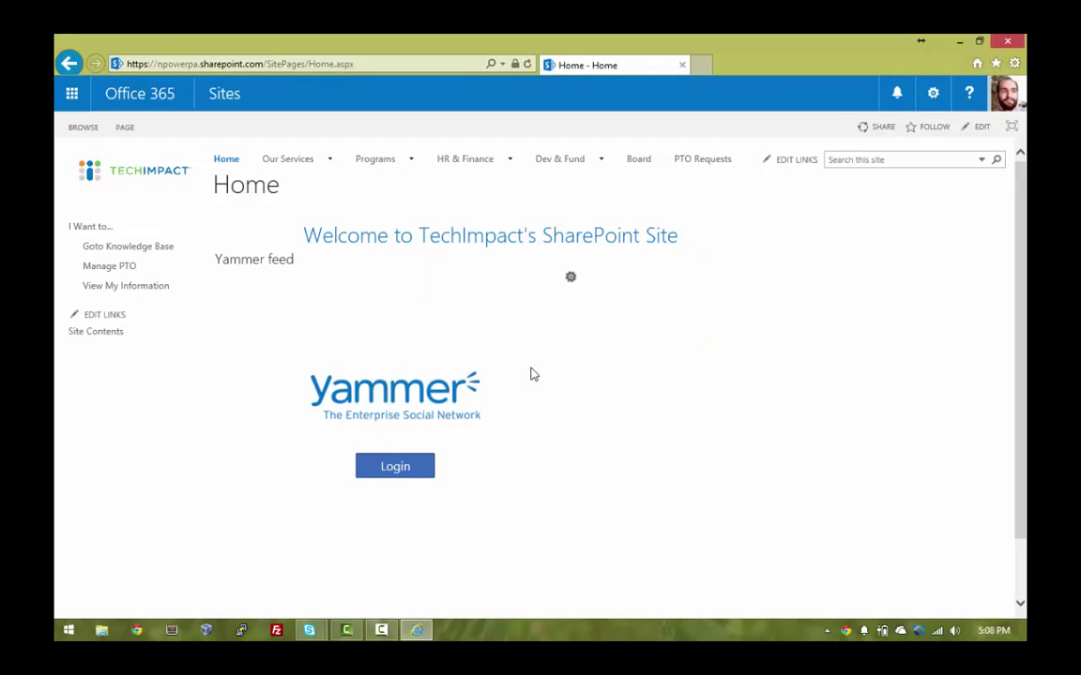
{"action": "scroll", "coordinate": [687, 473], "scroll_direction": "up", "scroll_amount": 1, "text": "ctrl"}
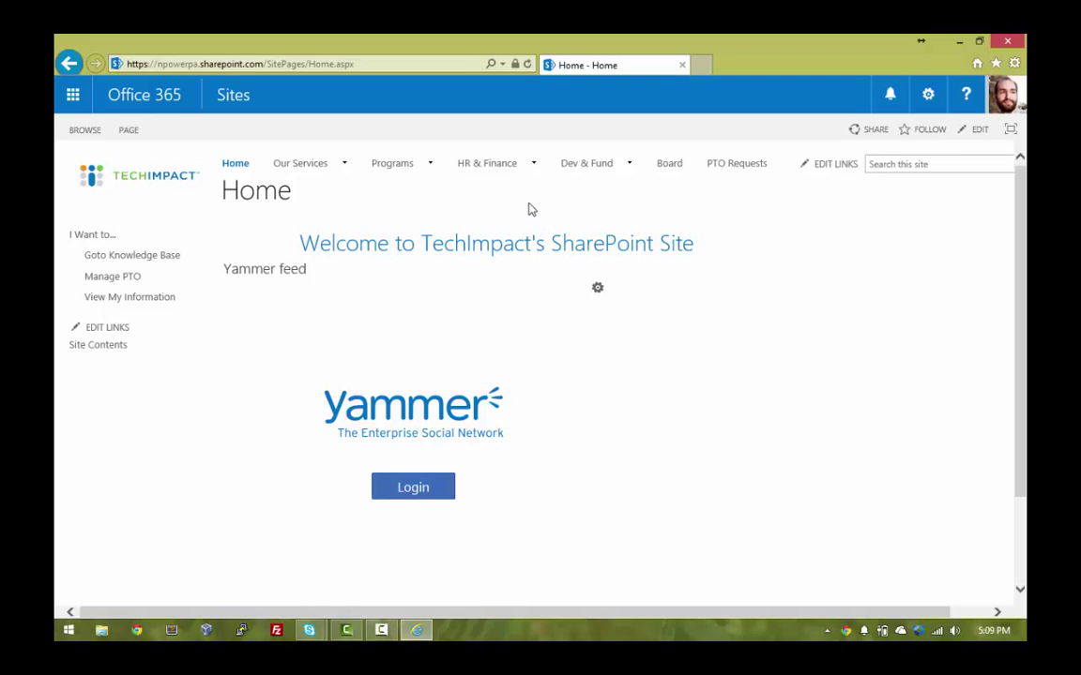
{"action": "mouse_move", "coordinate": [288, 159]}
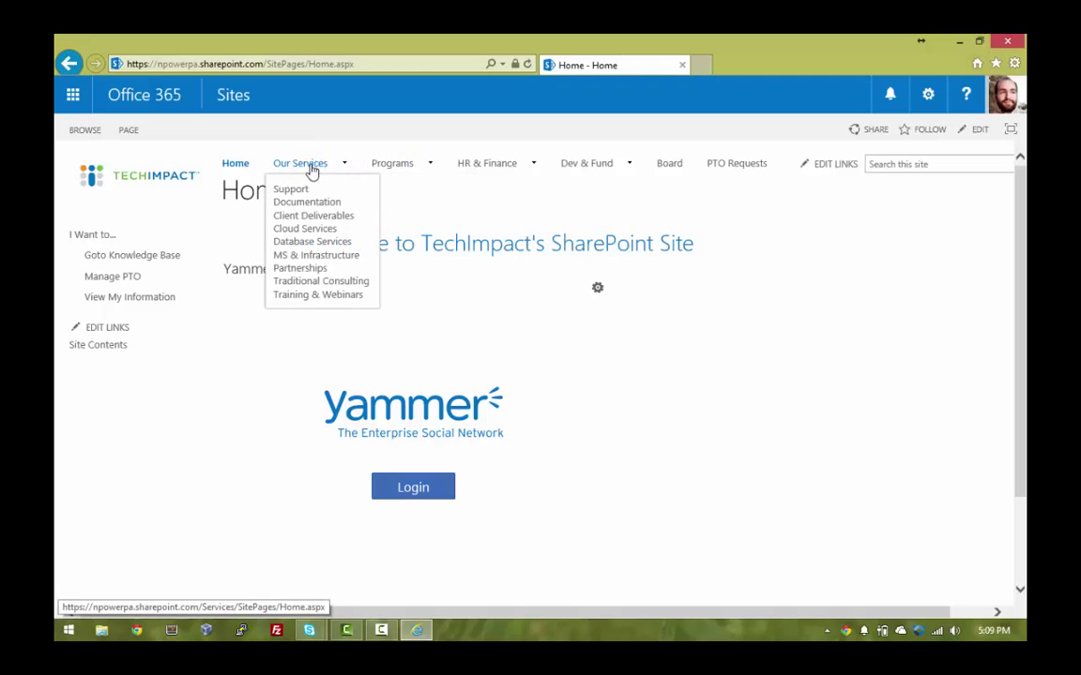
Go to the Cloud Services site and open its Cloud Documents library.
{"action": "left_click", "coordinate": [300, 233]}
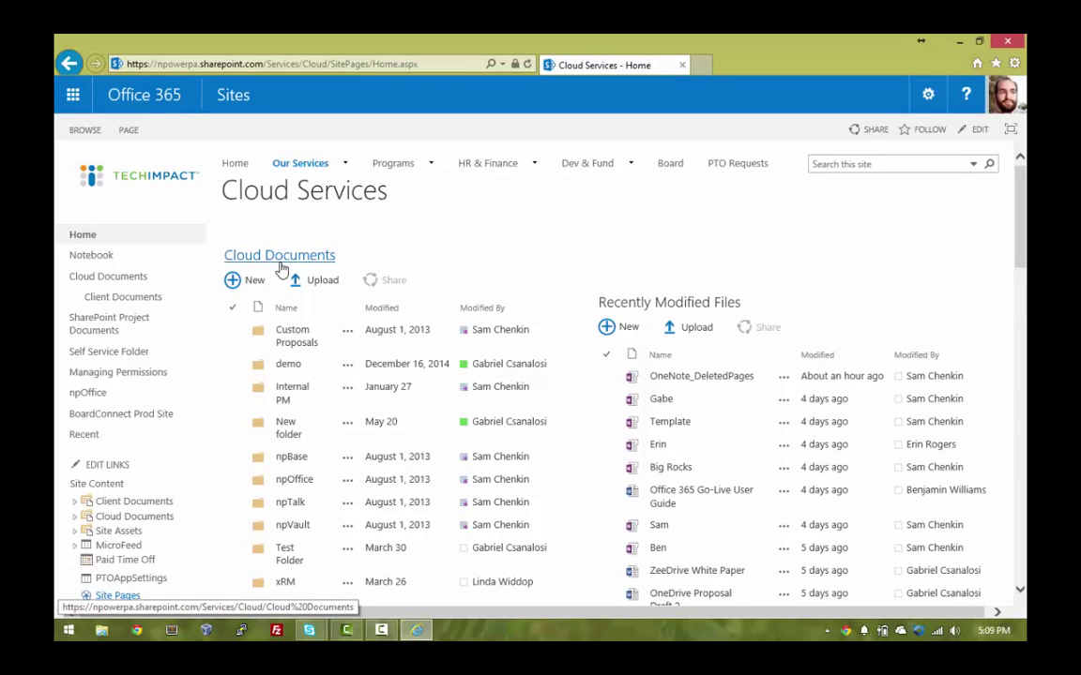
{"action": "left_click", "coordinate": [279, 263]}
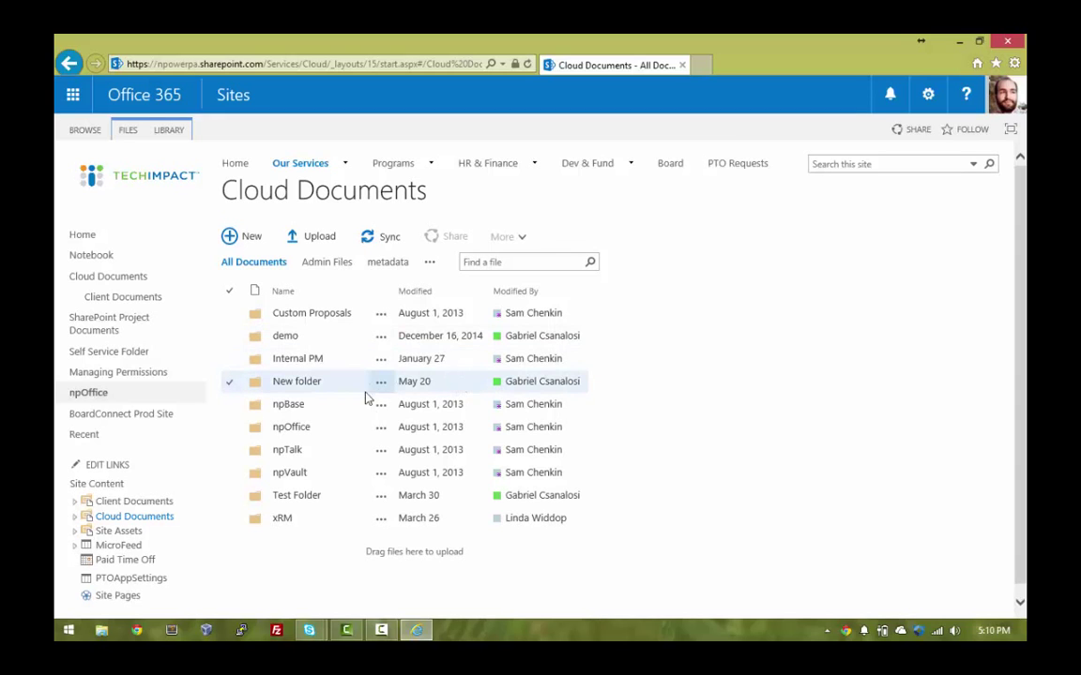
Create a new blank Word document in Cloud Documents and return to the library.
{"action": "left_click", "coordinate": [248, 237]}
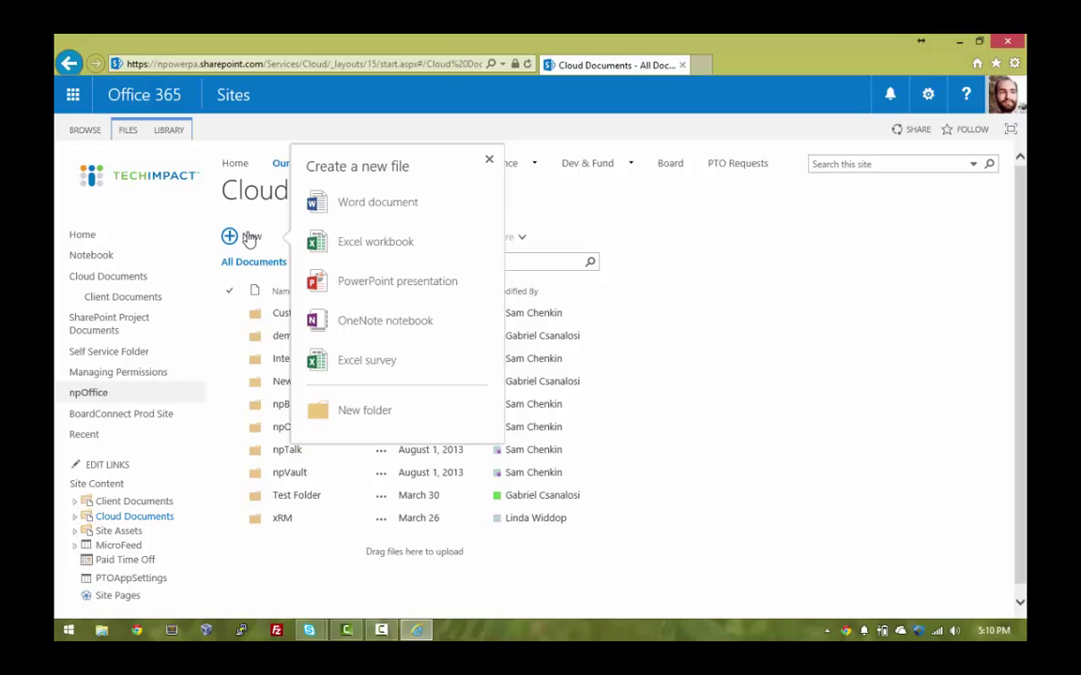
{"action": "left_click", "coordinate": [328, 208]}
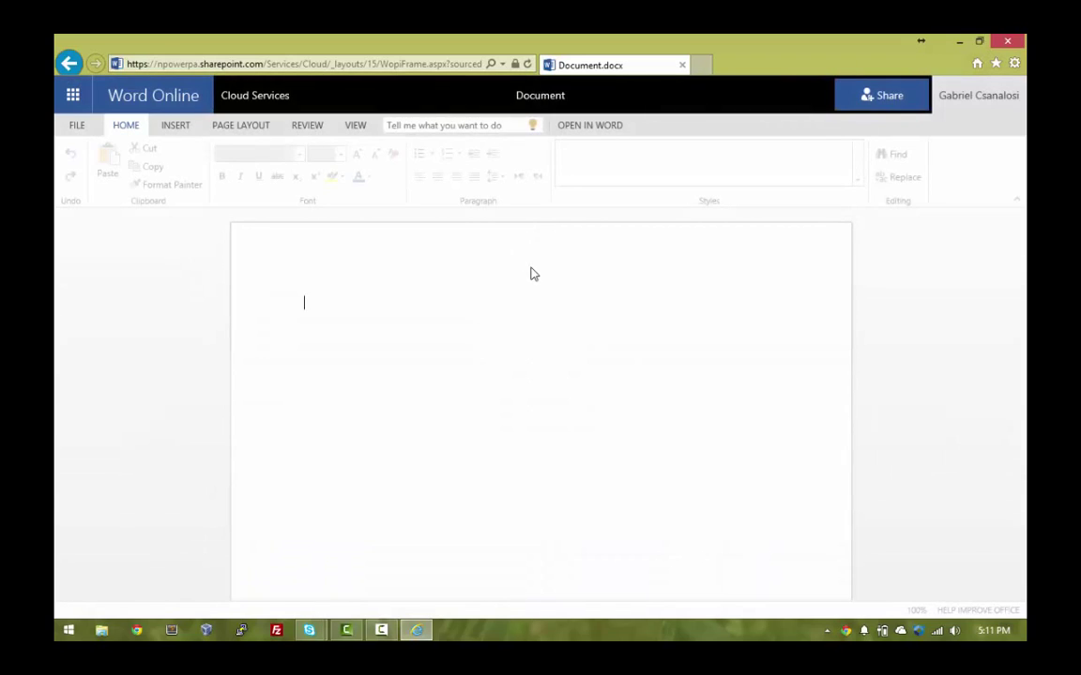
{"action": "left_click", "coordinate": [76, 66]}
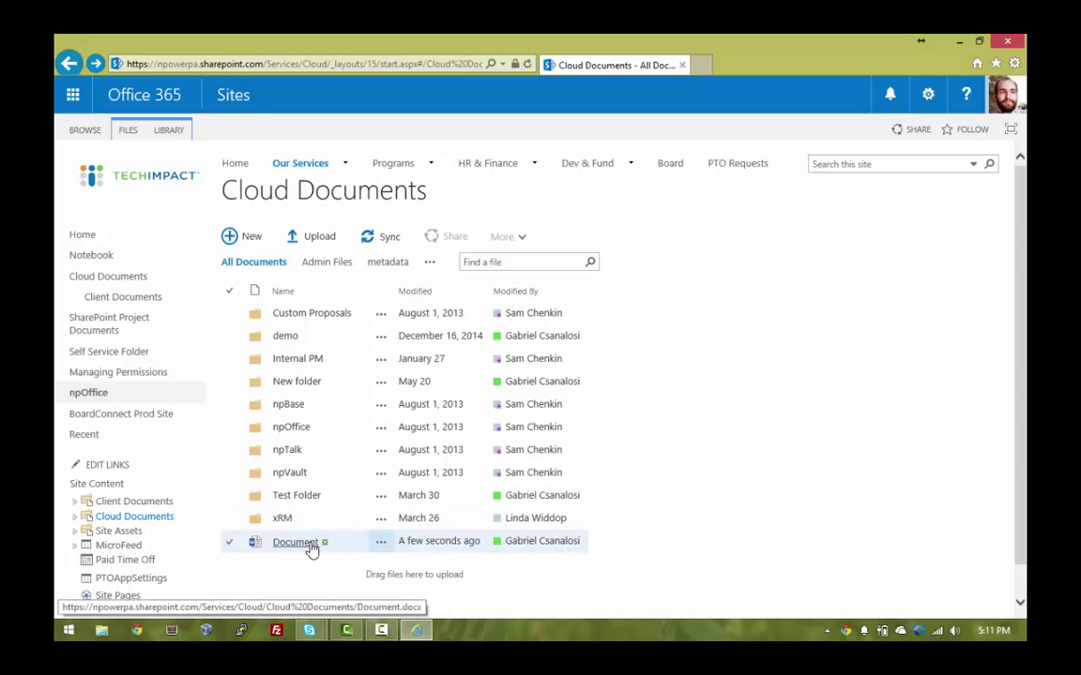
Open Document's details card, edit it in desktop Word, then close Word.
{"action": "left_click", "coordinate": [381, 544]}
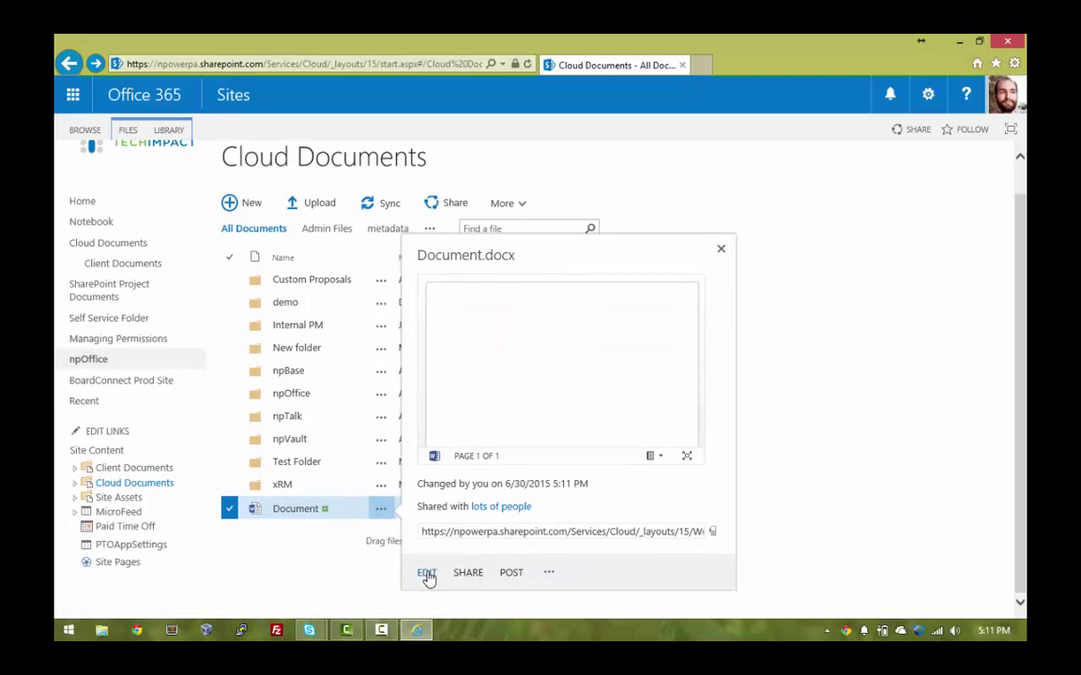
{"action": "left_click", "coordinate": [427, 574]}
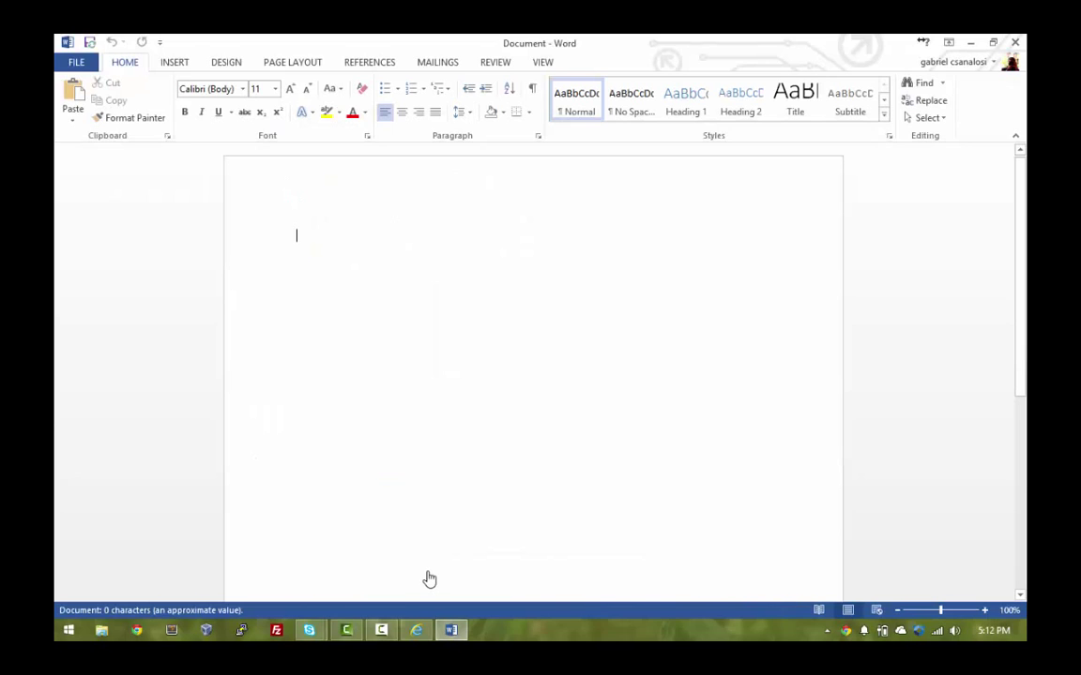
{"action": "left_click", "coordinate": [1016, 44]}
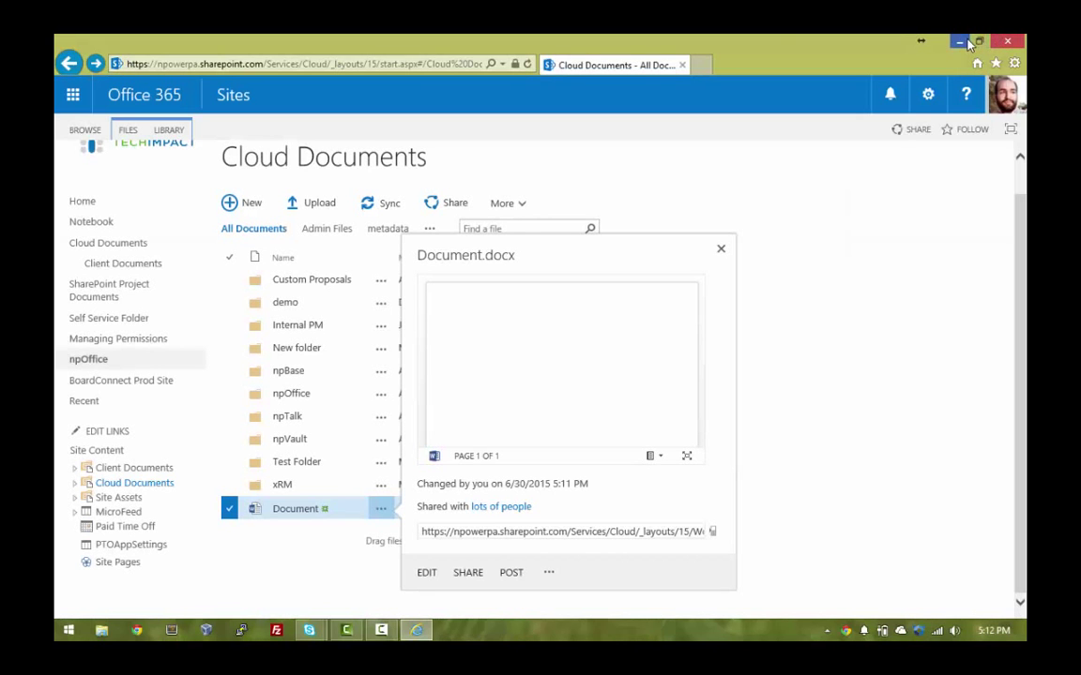
Minimize the browser and launch Word 2013 from a Start search for 'word'.
{"action": "left_click", "coordinate": [966, 42]}
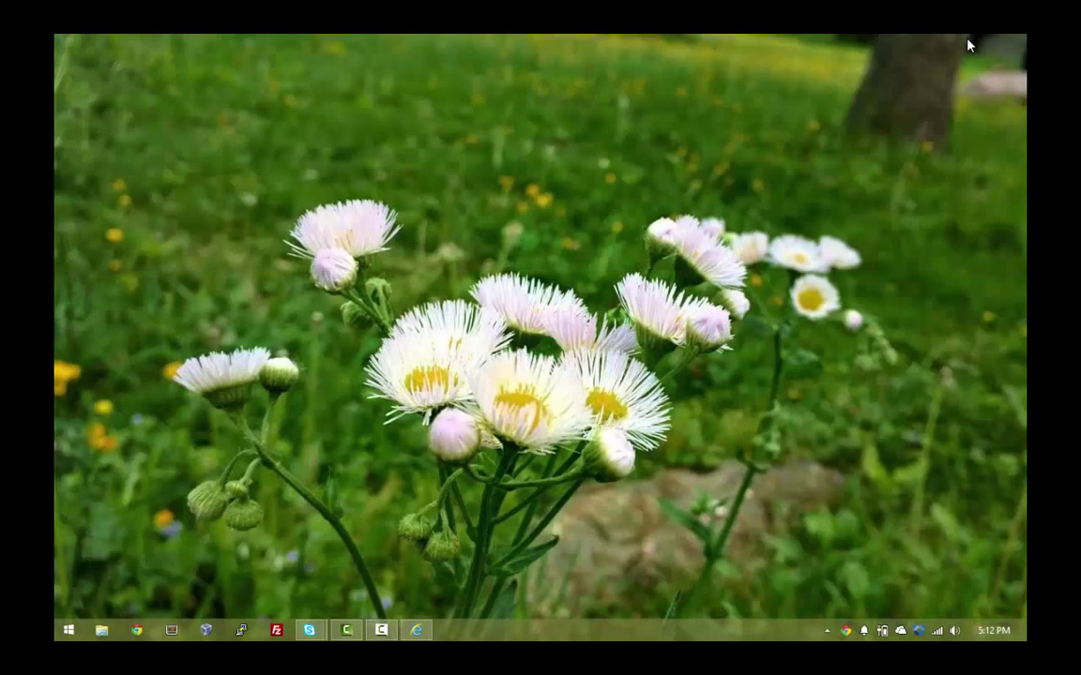
{"action": "key", "text": "super"}
{"action": "type", "text": "word"}
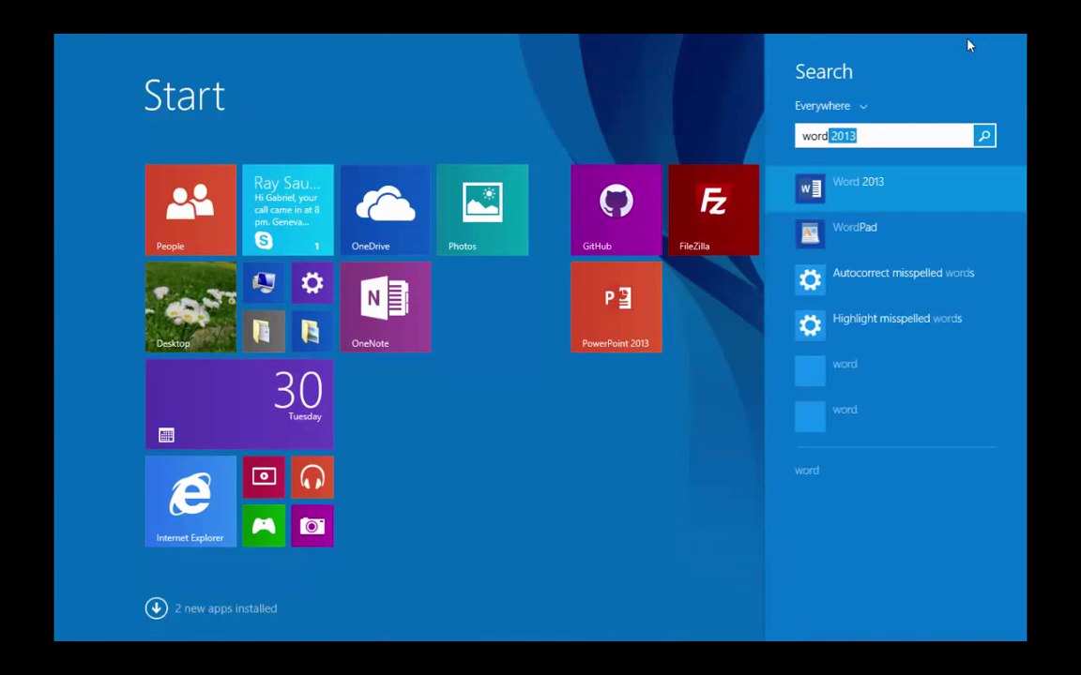
{"action": "key", "text": "Return"}
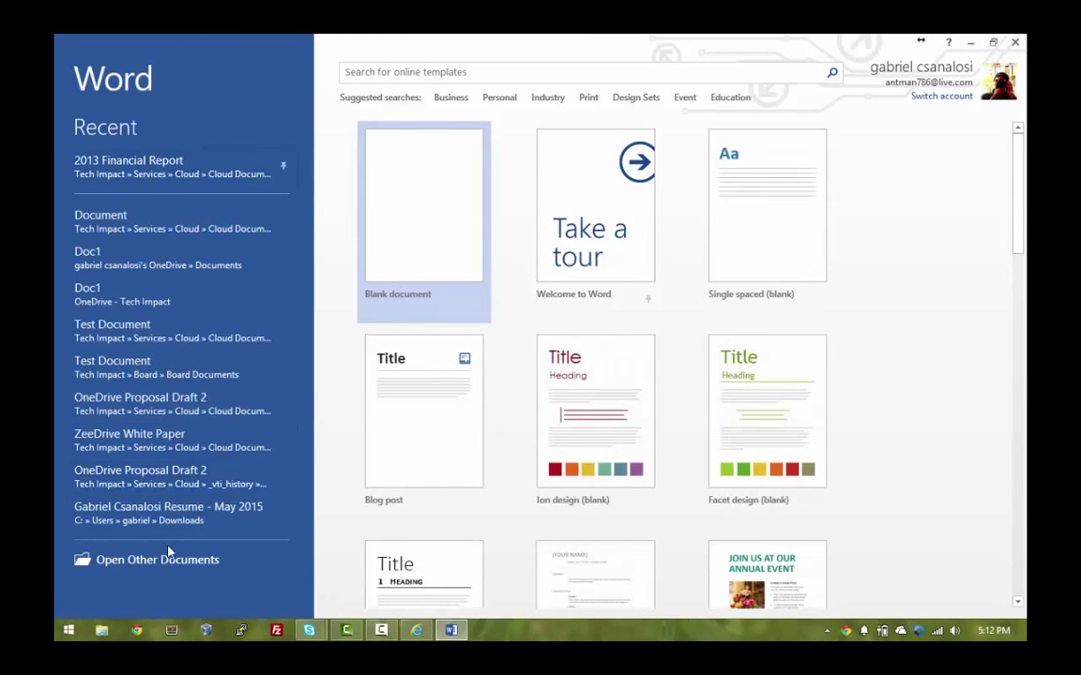
Open Document from Sites - Tech Impact > Cloud Documents in Word.
{"action": "left_click", "coordinate": [208, 560]}
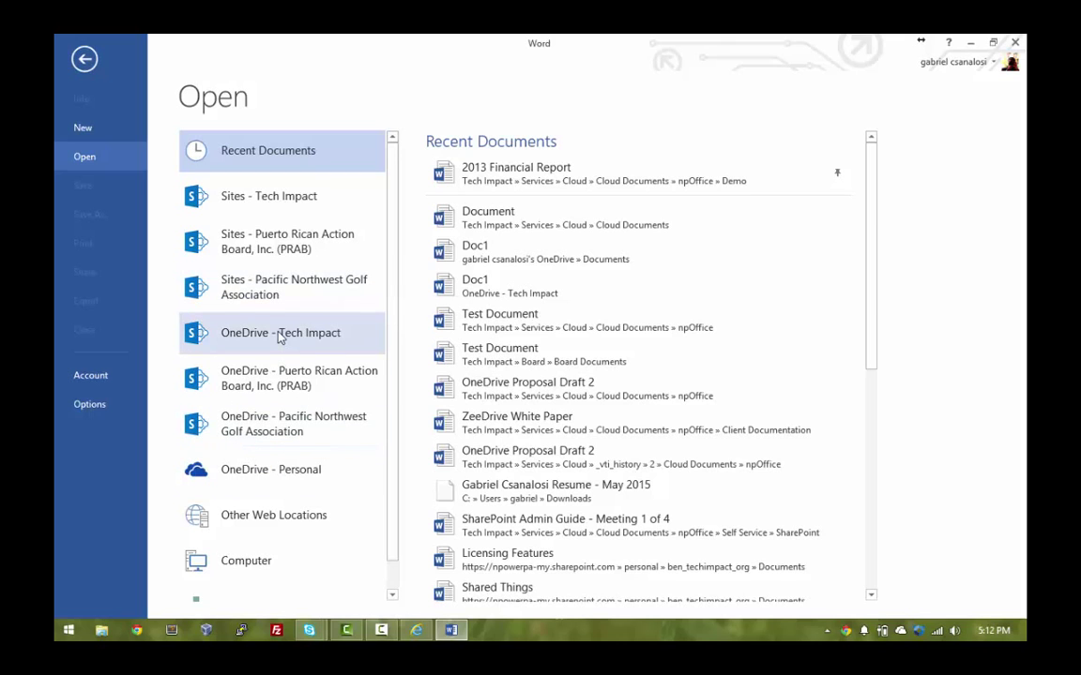
{"action": "left_click", "coordinate": [305, 206]}
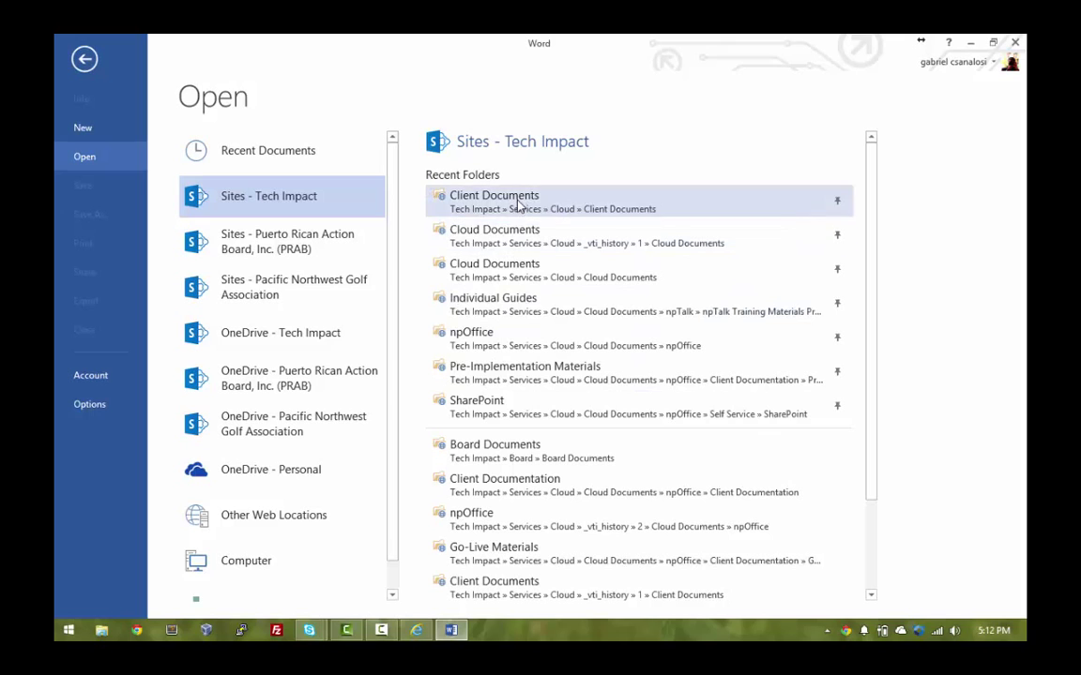
{"action": "left_click", "coordinate": [511, 236]}
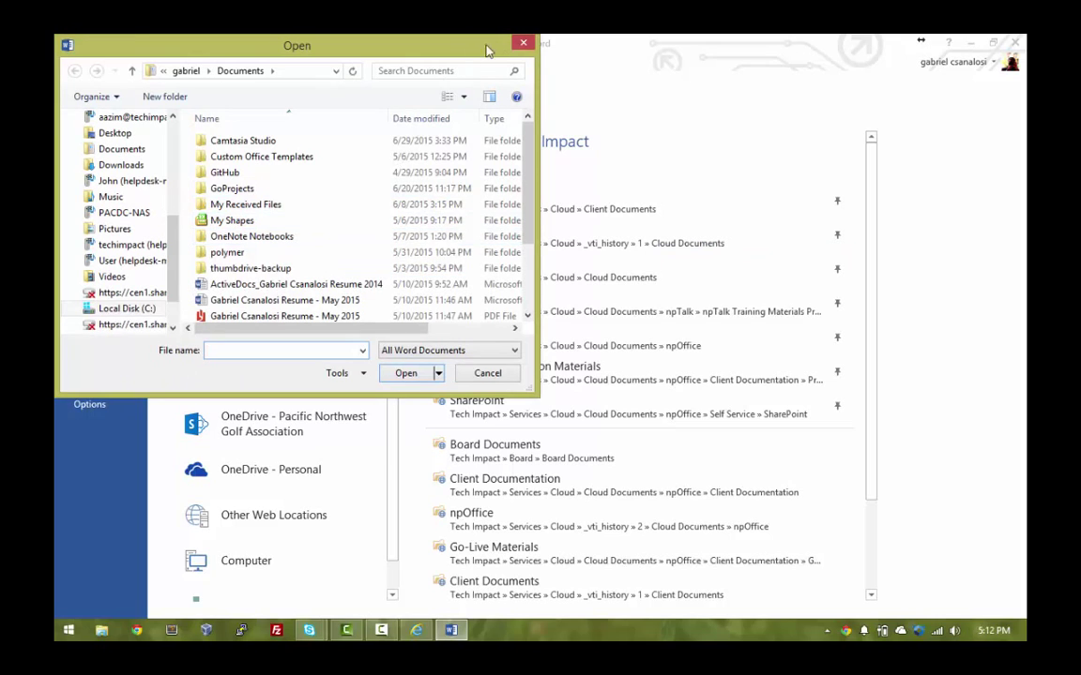
{"action": "left_click", "coordinate": [522, 42]}
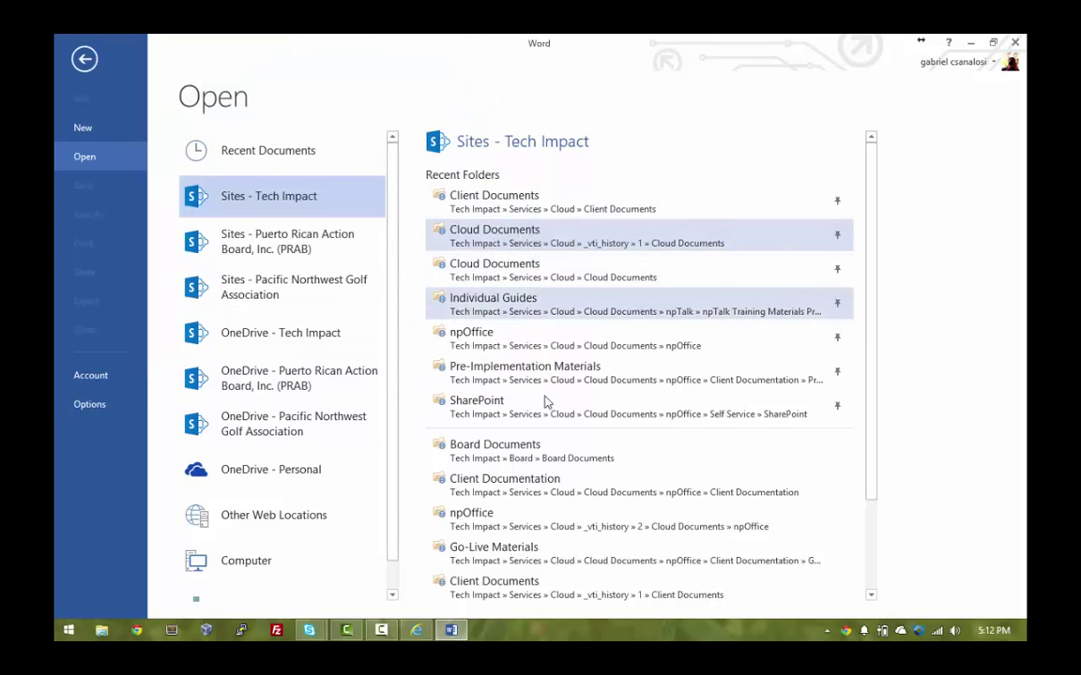
{"action": "left_click", "coordinate": [521, 271]}
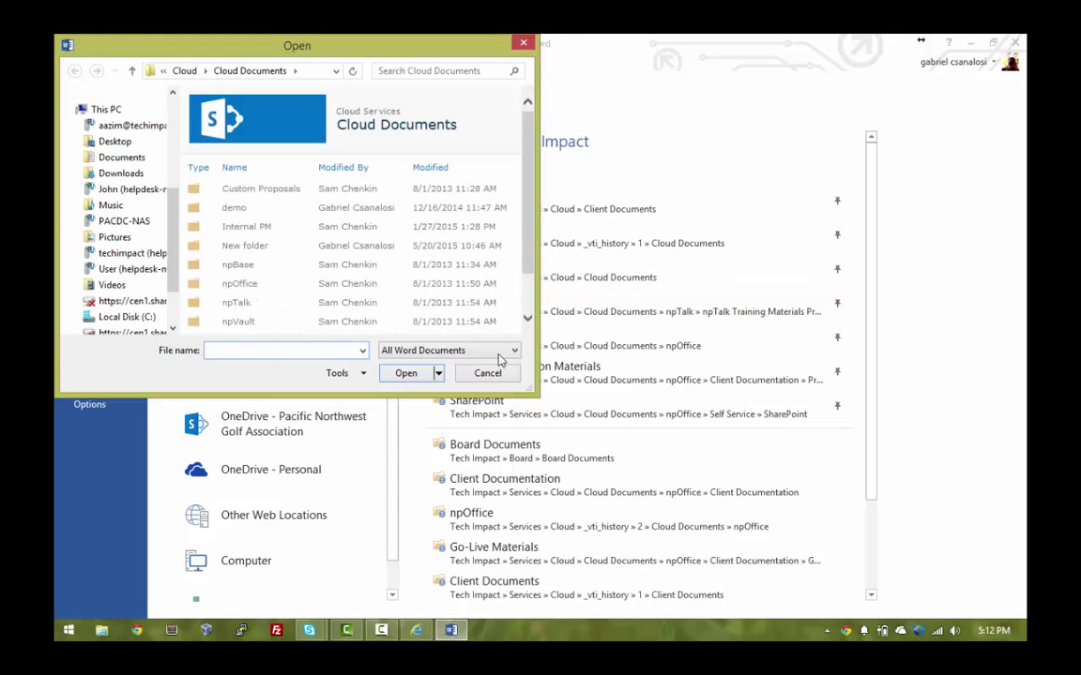
{"action": "left_click_drag", "start_coordinate": [538, 392], "coordinate": [838, 556]}
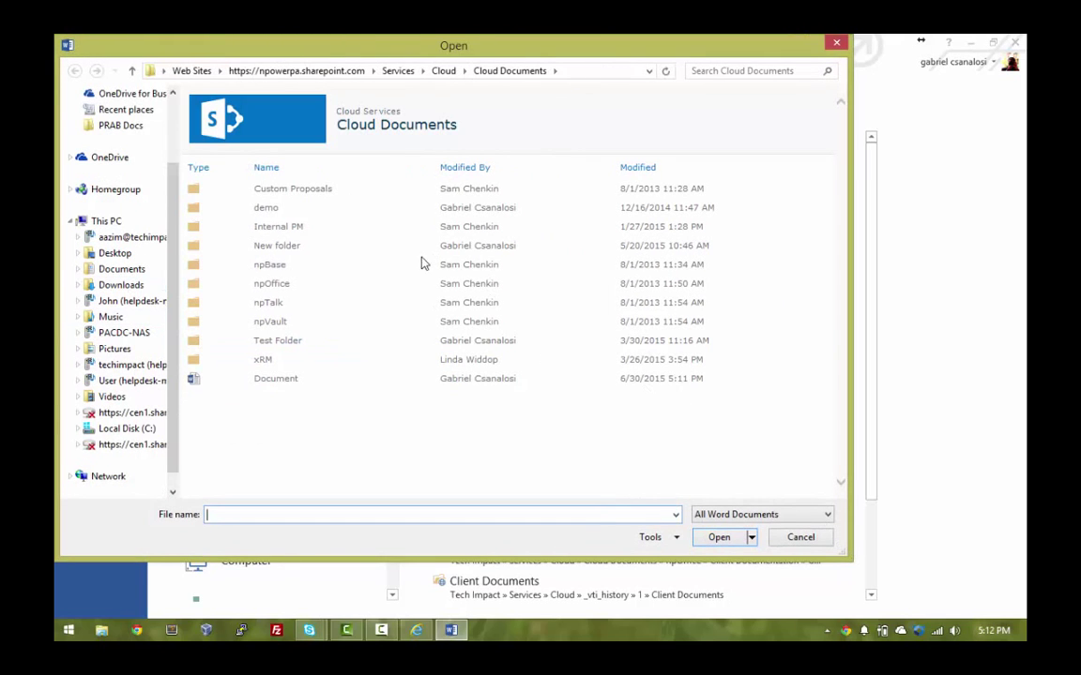
{"action": "double_click", "coordinate": [201, 379]}
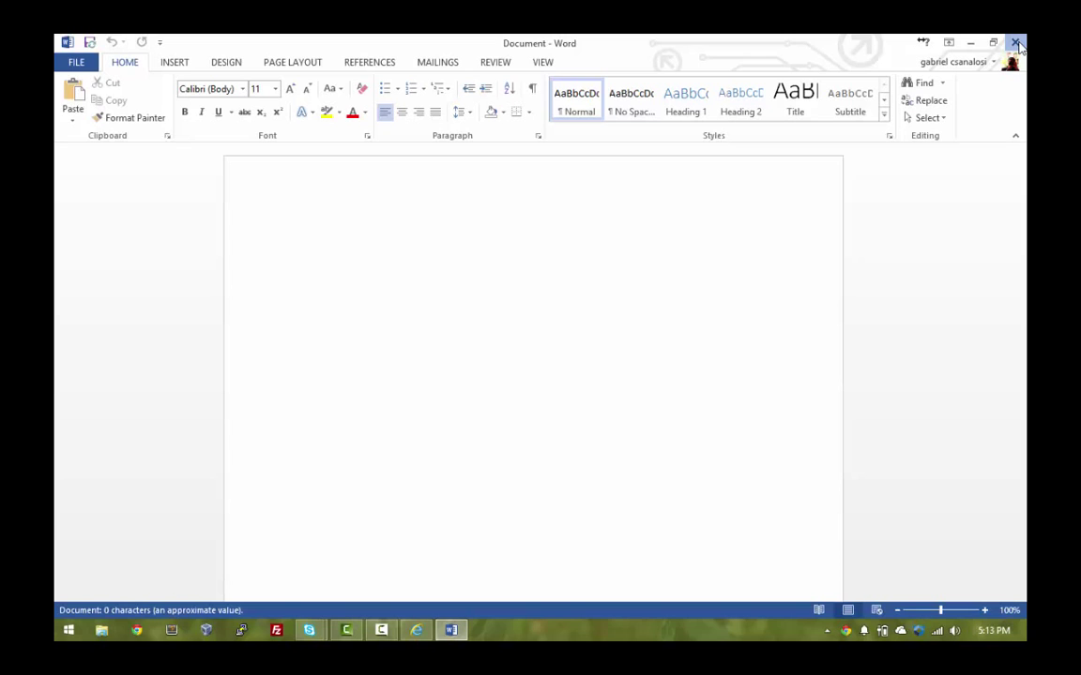
Close Word and open the Cloud Documents library with Explorer from the LIBRARY ribbon.
{"action": "left_click", "coordinate": [1015, 43]}
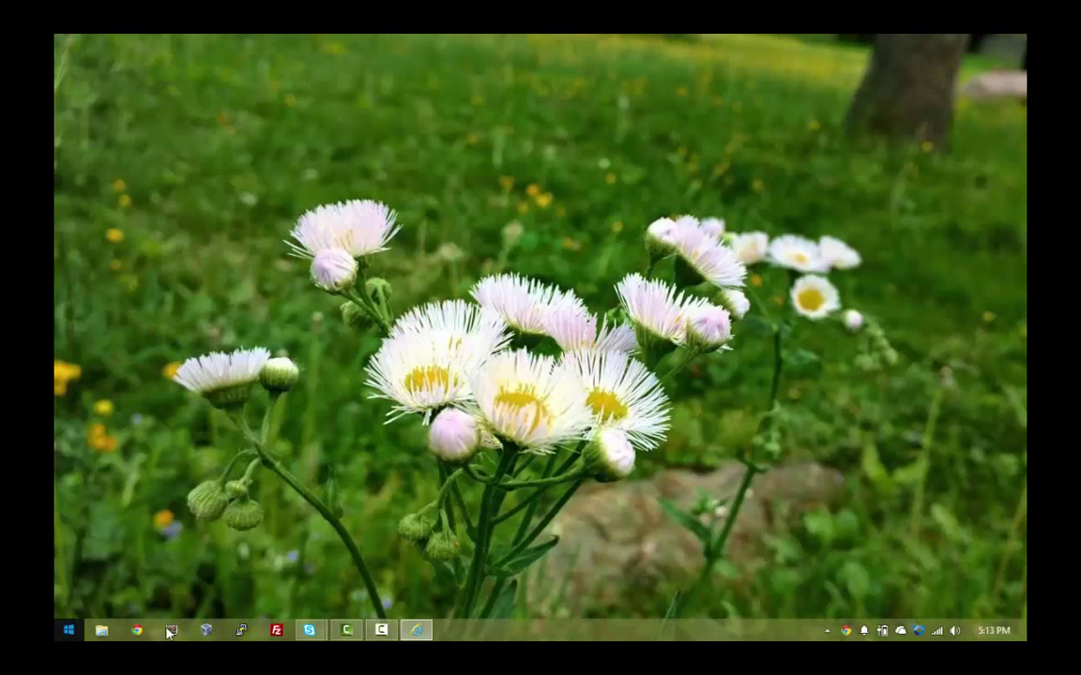
{"action": "left_click", "coordinate": [416, 630]}
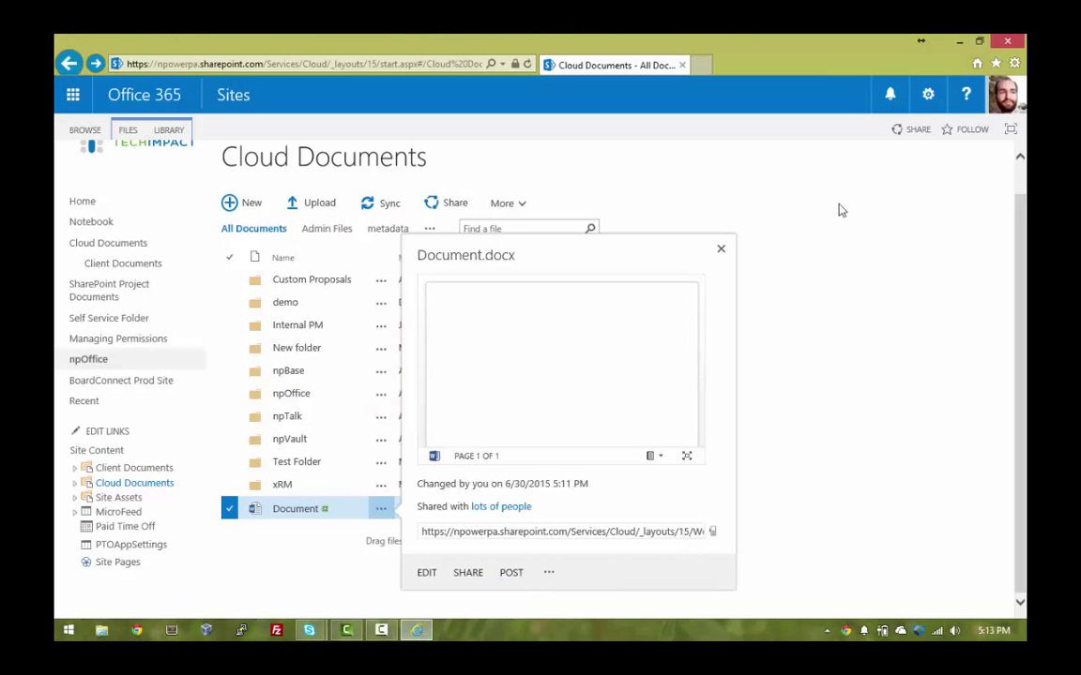
{"action": "scroll", "coordinate": [624, 311], "scroll_direction": "up", "scroll_amount": 1}
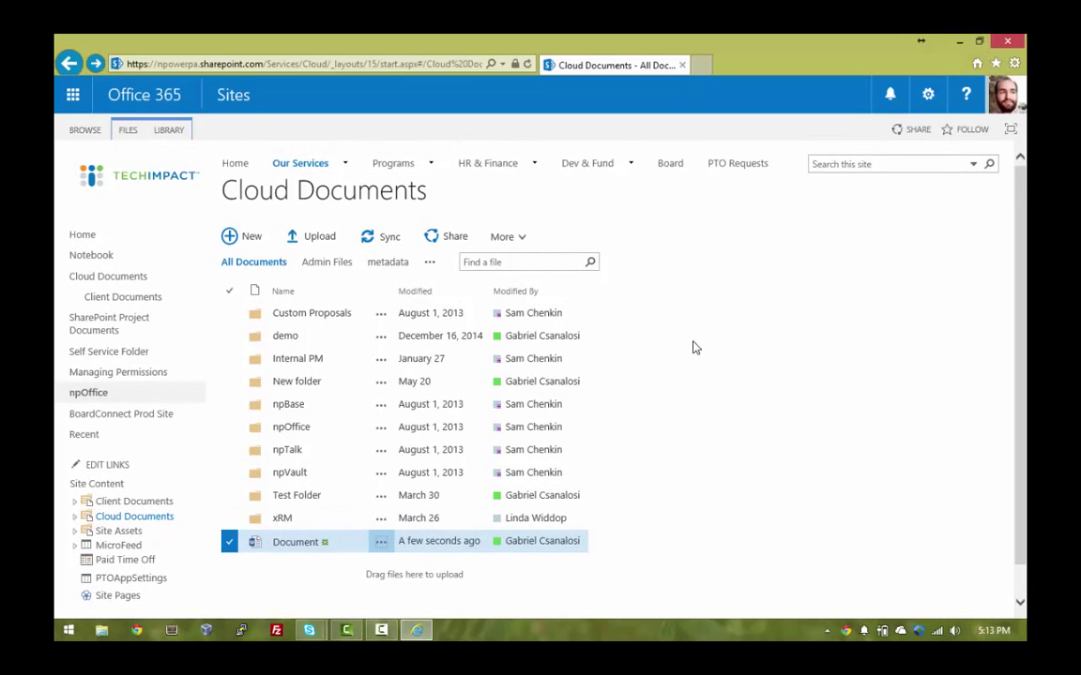
{"action": "left_click", "coordinate": [159, 123]}
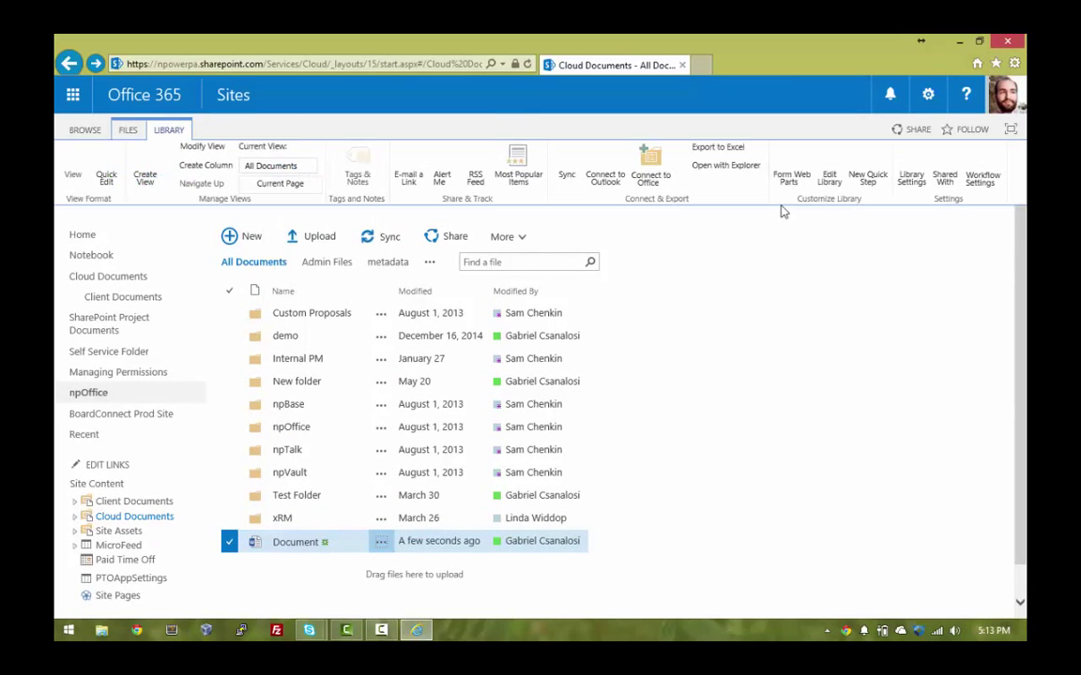
{"action": "left_click", "coordinate": [730, 173]}
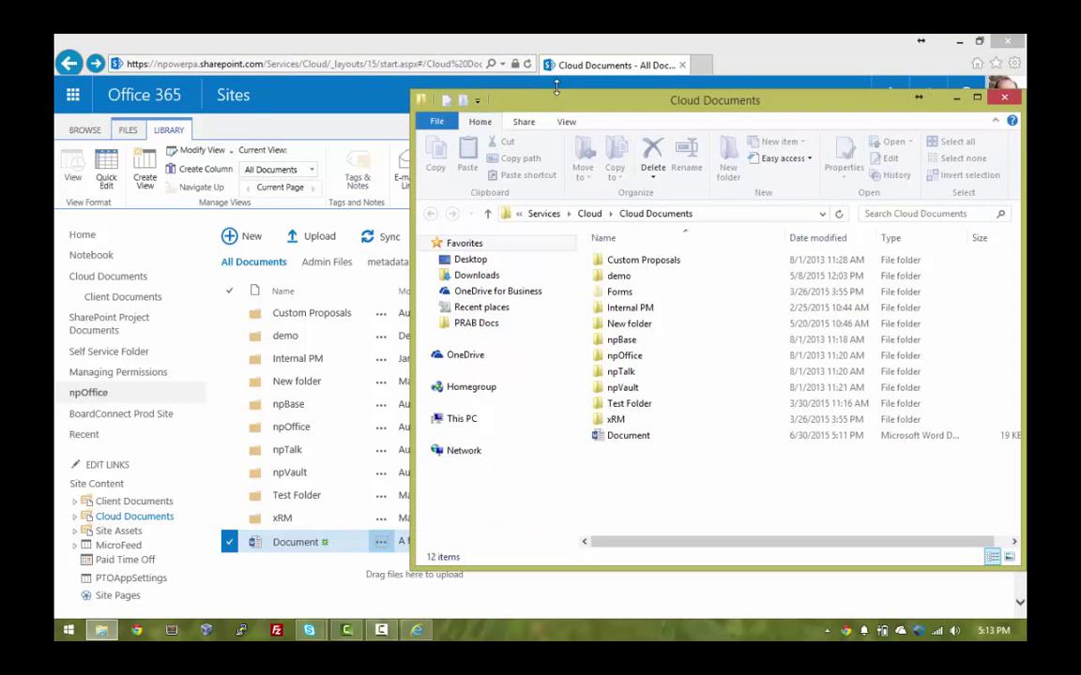
Move the Explorer window aside to compare with the web library, then close it.
{"action": "left_click_drag", "start_coordinate": [518, 100], "coordinate": [521, 100]}
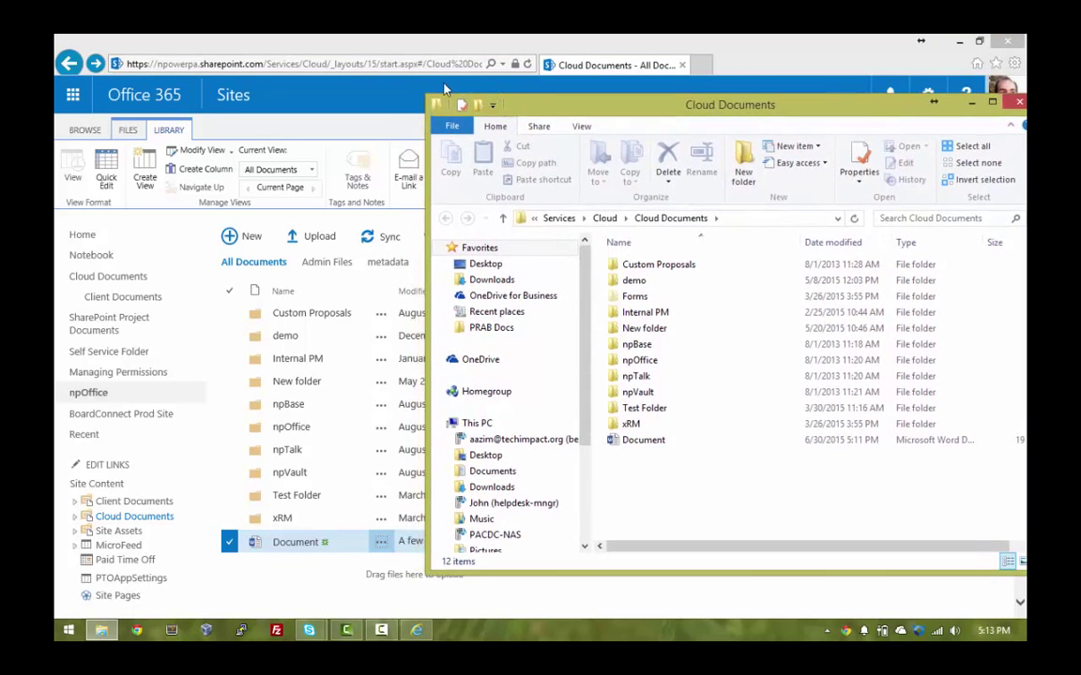
{"action": "mouse_move", "coordinate": [563, 114]}
{"action": "left_mouse_down"}
{"action": "mouse_move", "coordinate": [796, 112]}
{"action": "mouse_move", "coordinate": [723, 109]}
{"action": "mouse_move", "coordinate": [673, 91]}
{"action": "left_mouse_up"}
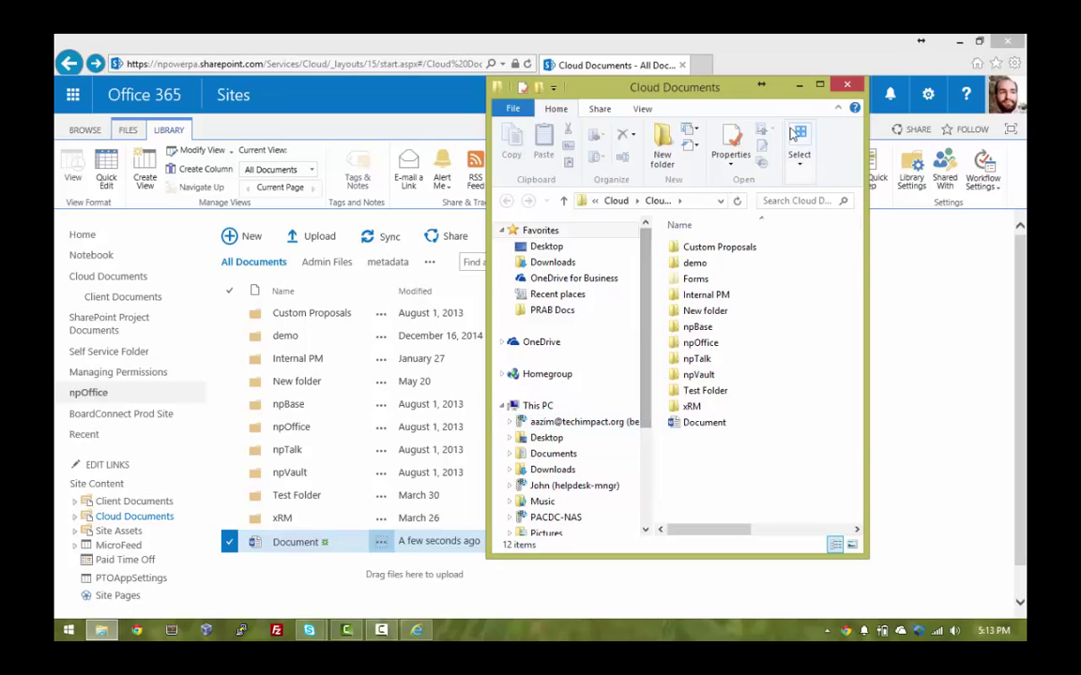
{"action": "left_click", "coordinate": [847, 85]}
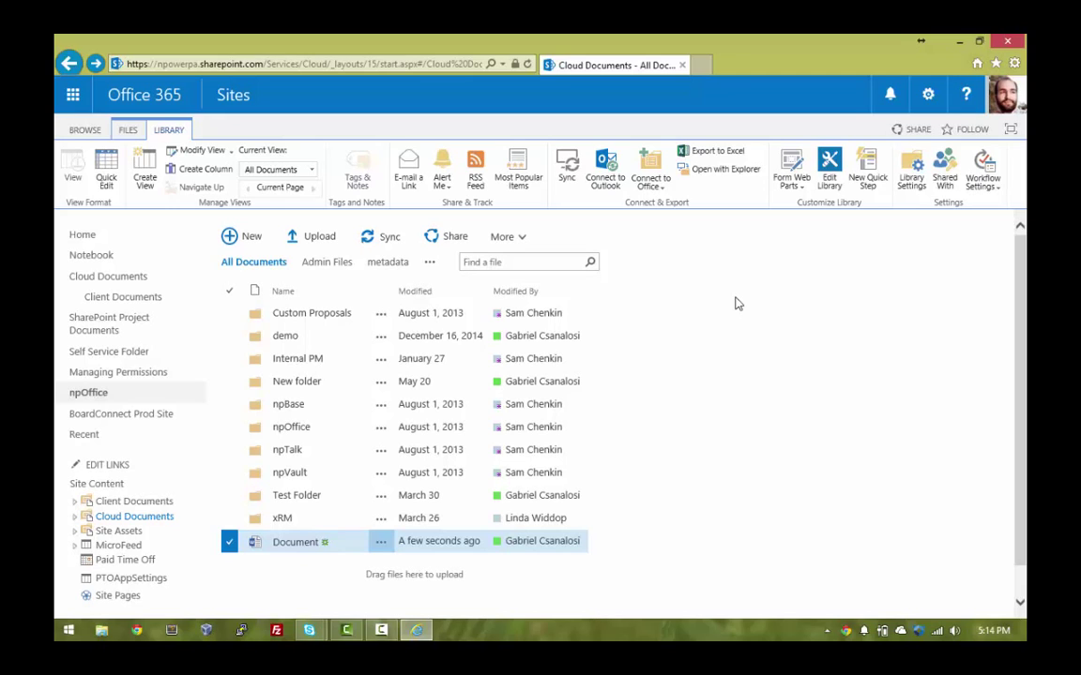
Compare the library's Find a file box with the site-wide Search this site box under BROWSE.
{"action": "left_click", "coordinate": [548, 263]}
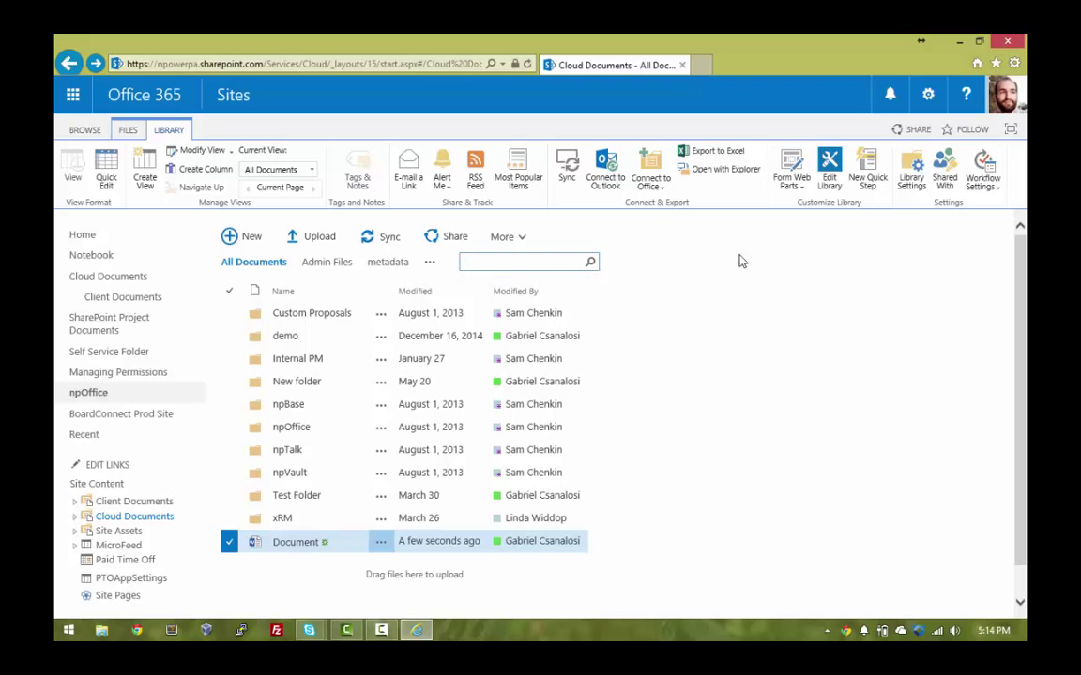
{"action": "left_click", "coordinate": [84, 130]}
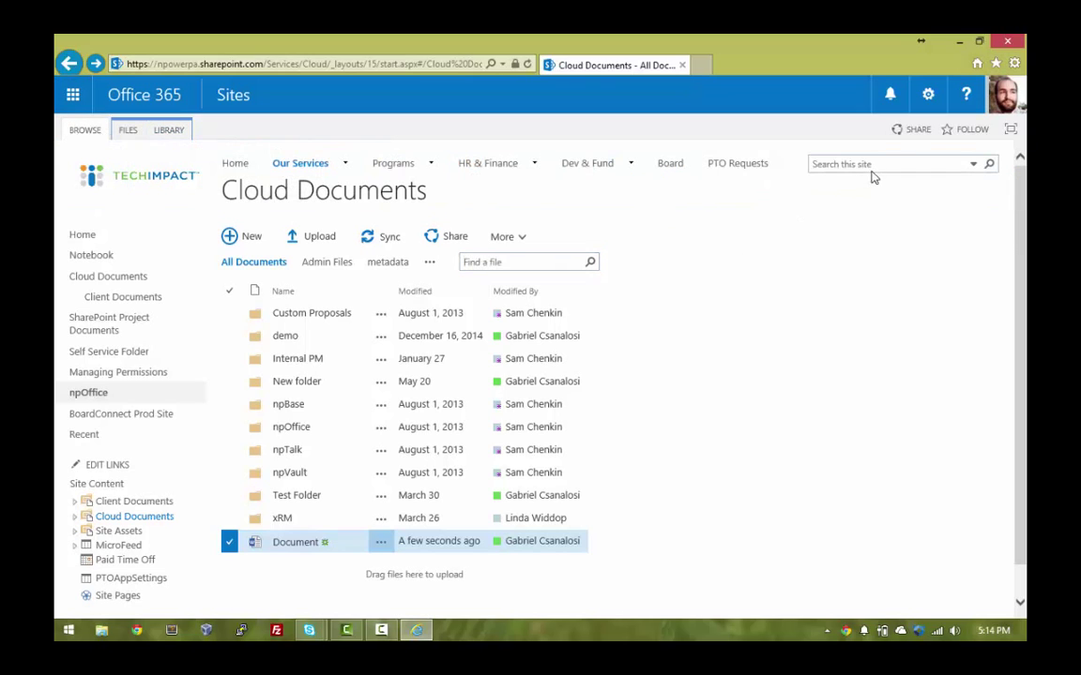
{"action": "left_click", "coordinate": [873, 166]}
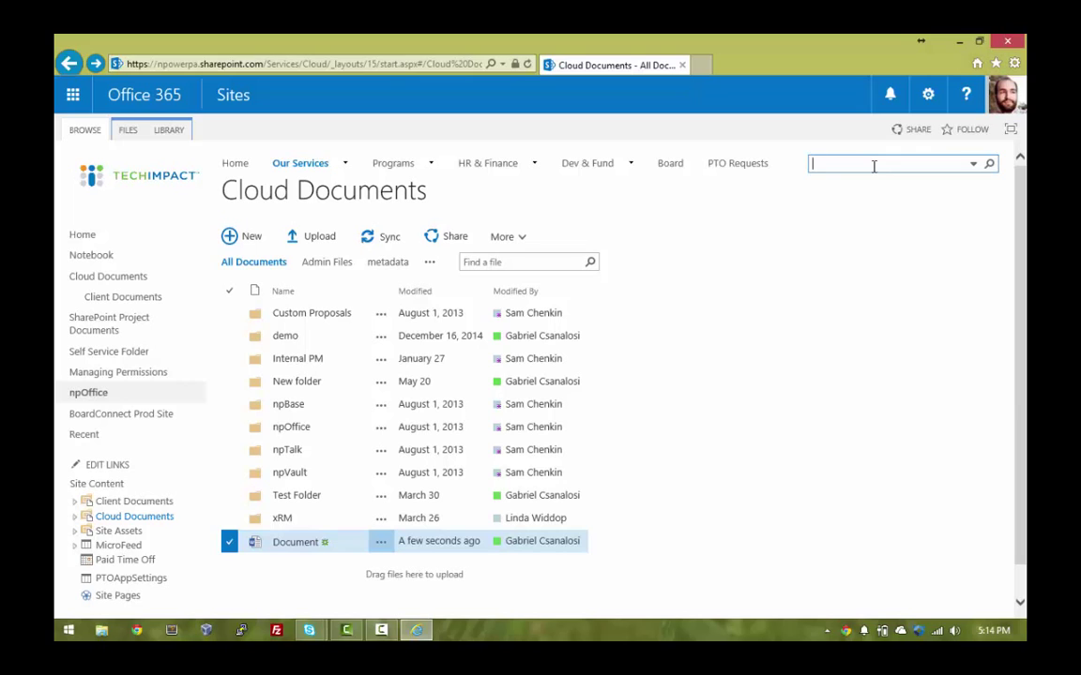
{"action": "left_click", "coordinate": [517, 258]}
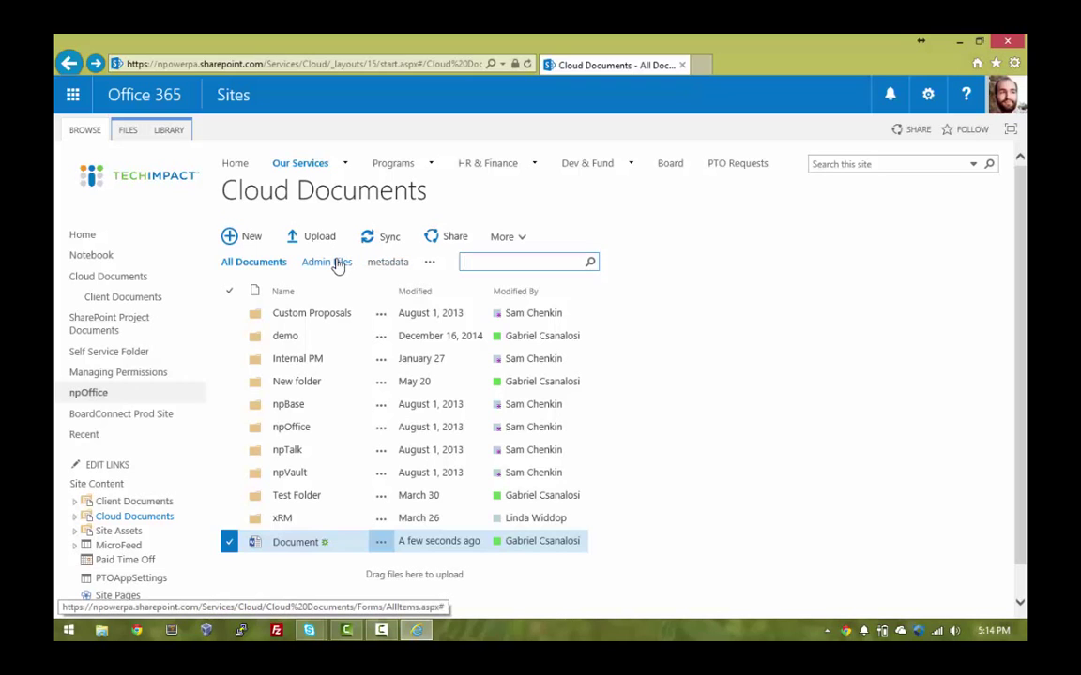
Switch the Cloud Documents library to its Admin Files view.
{"action": "left_click", "coordinate": [338, 266]}
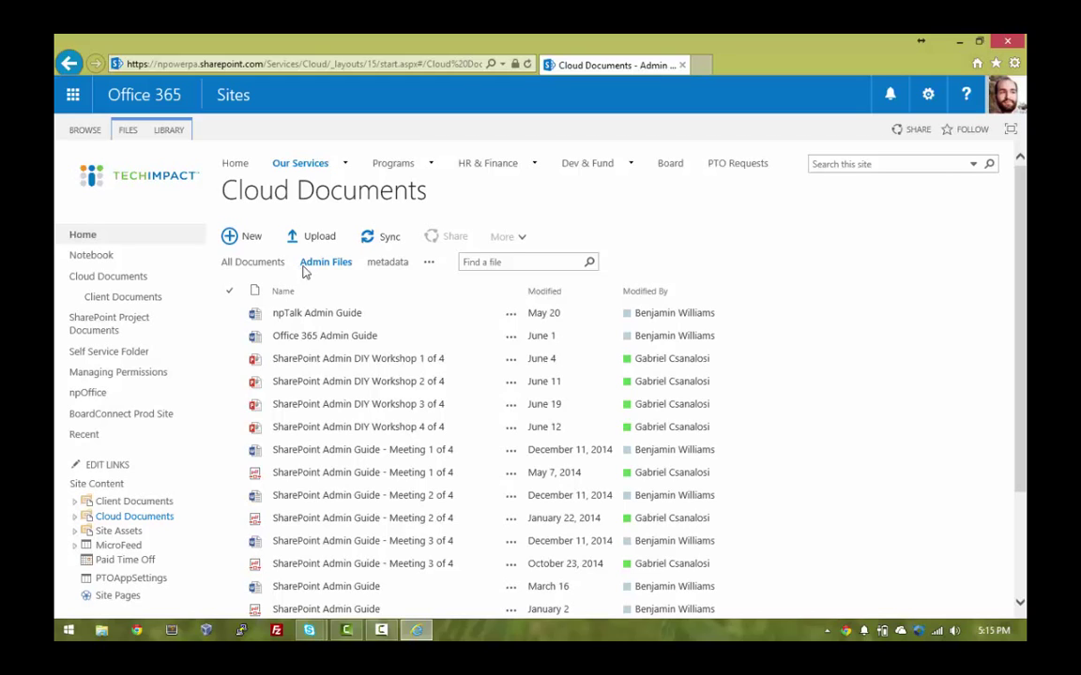
Start a new library alert from Alert Me, keeping the default alert title.
{"action": "left_click", "coordinate": [169, 129]}
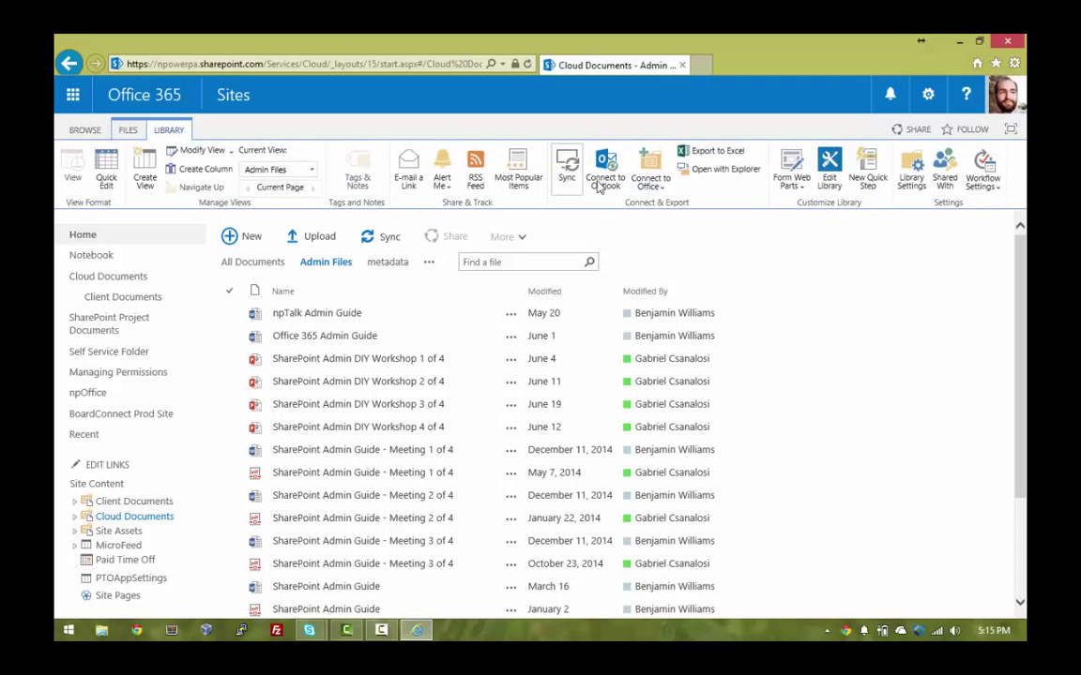
{"action": "left_click", "coordinate": [438, 171]}
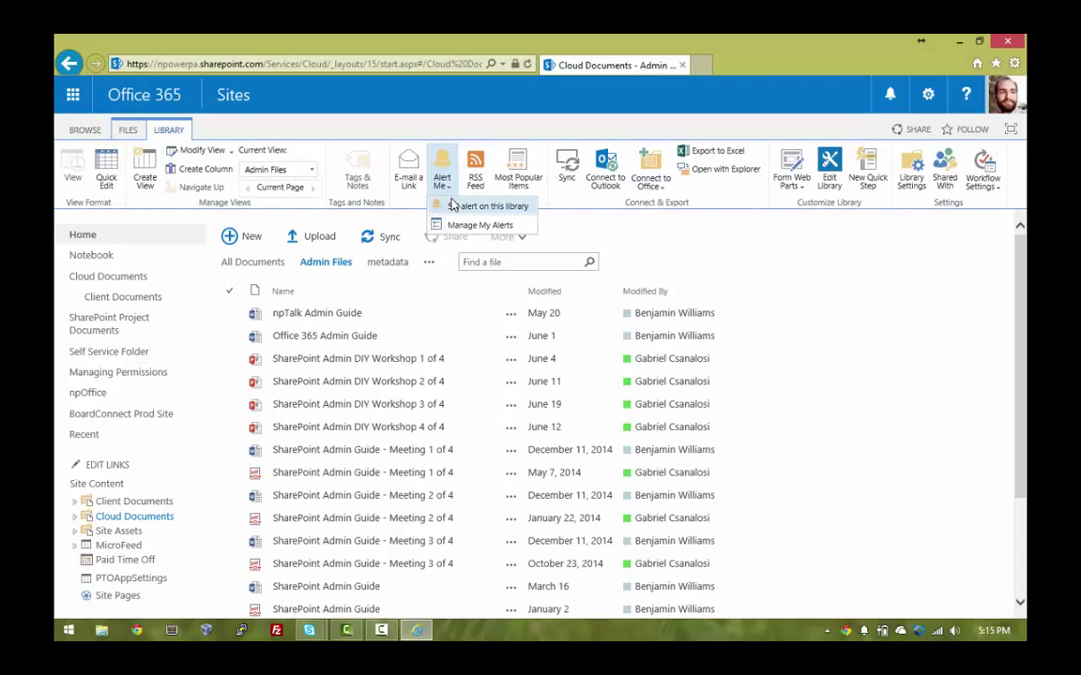
{"action": "left_click", "coordinate": [449, 207]}
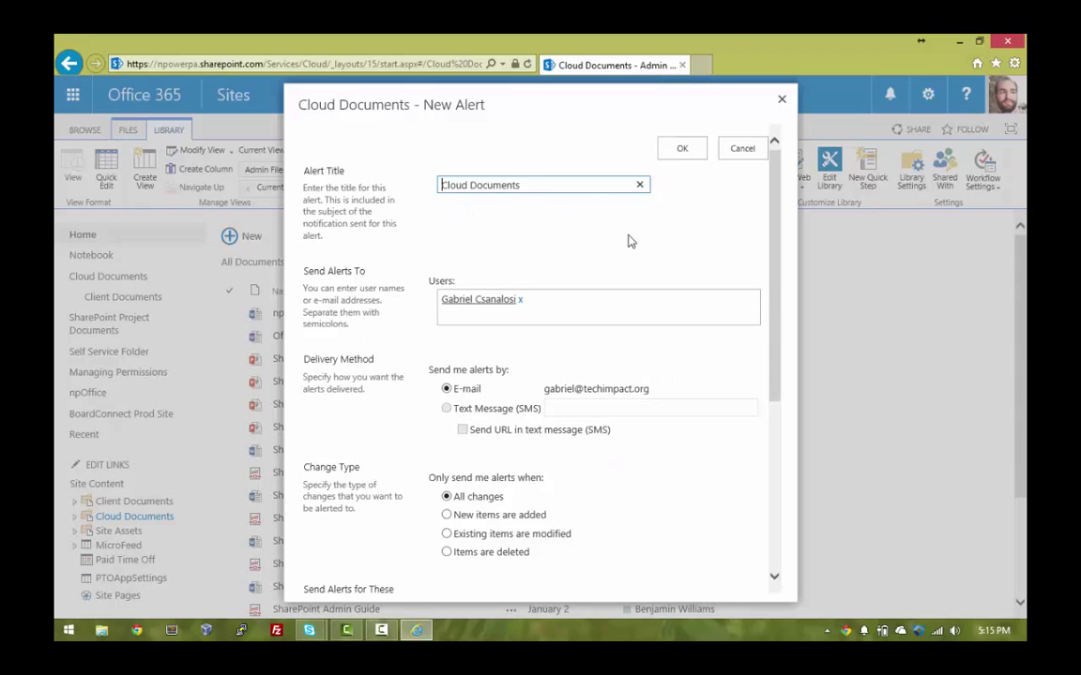
{"action": "left_click", "coordinate": [685, 248]}
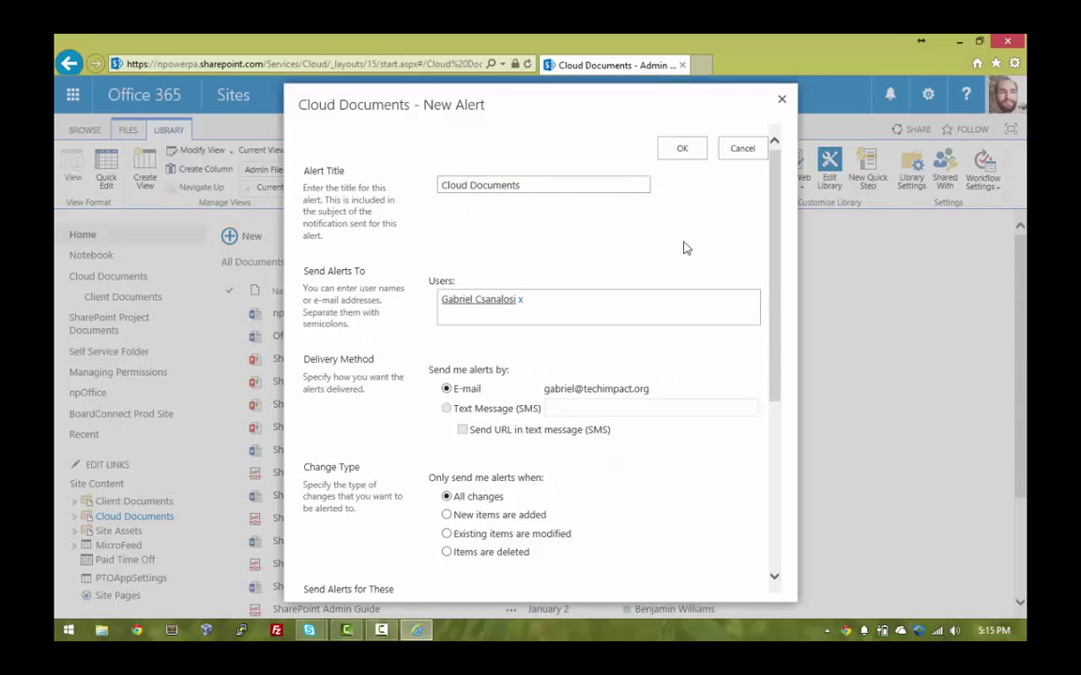
Set the alert to deletions by someone else, weekly summary, and save it.
{"action": "scroll", "coordinate": [682, 261], "scroll_direction": "down", "scroll_amount": 3}
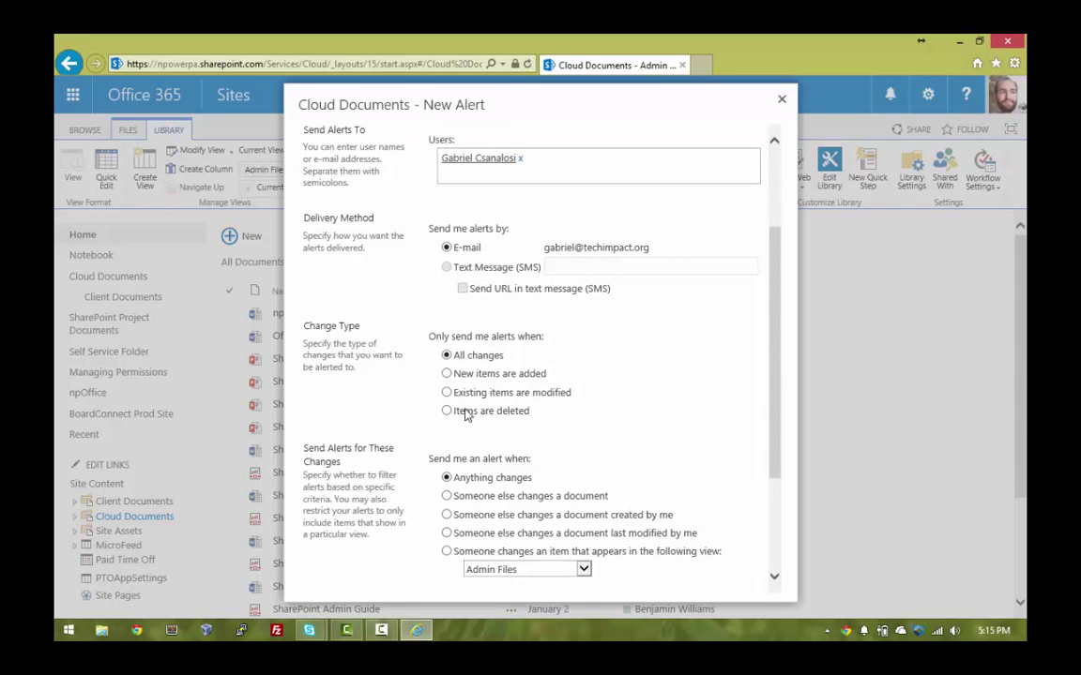
{"action": "left_click", "coordinate": [474, 410]}
{"action": "scroll", "coordinate": [552, 428], "scroll_direction": "down", "scroll_amount": 3}
{"action": "left_click", "coordinate": [447, 354]}
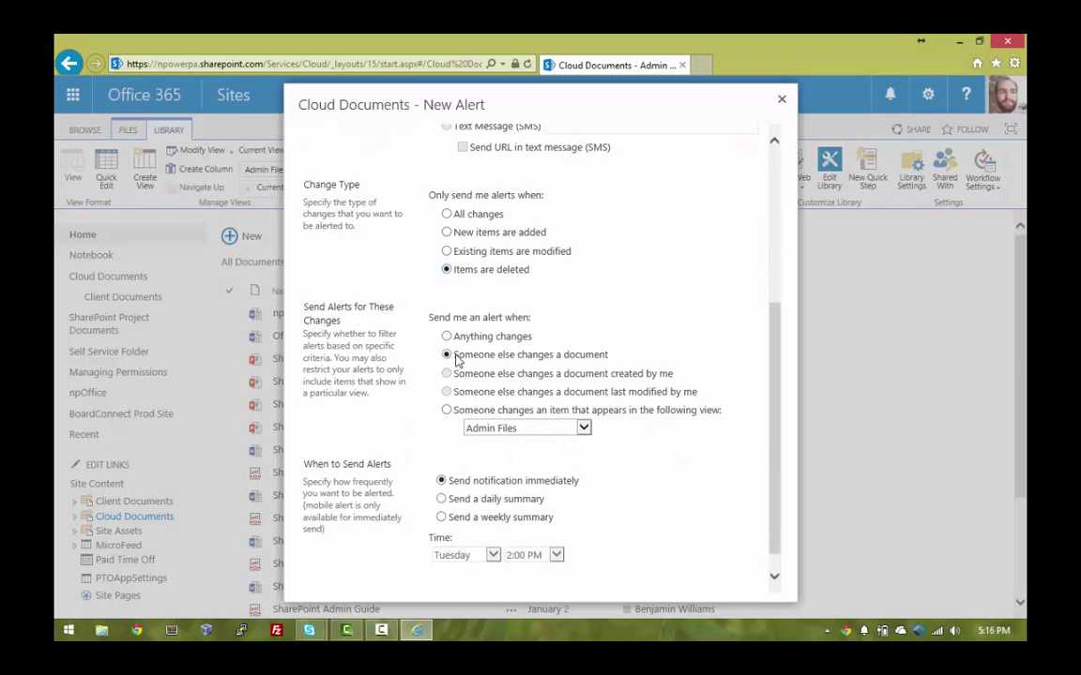
{"action": "scroll", "coordinate": [484, 290], "scroll_direction": "down", "scroll_amount": 1}
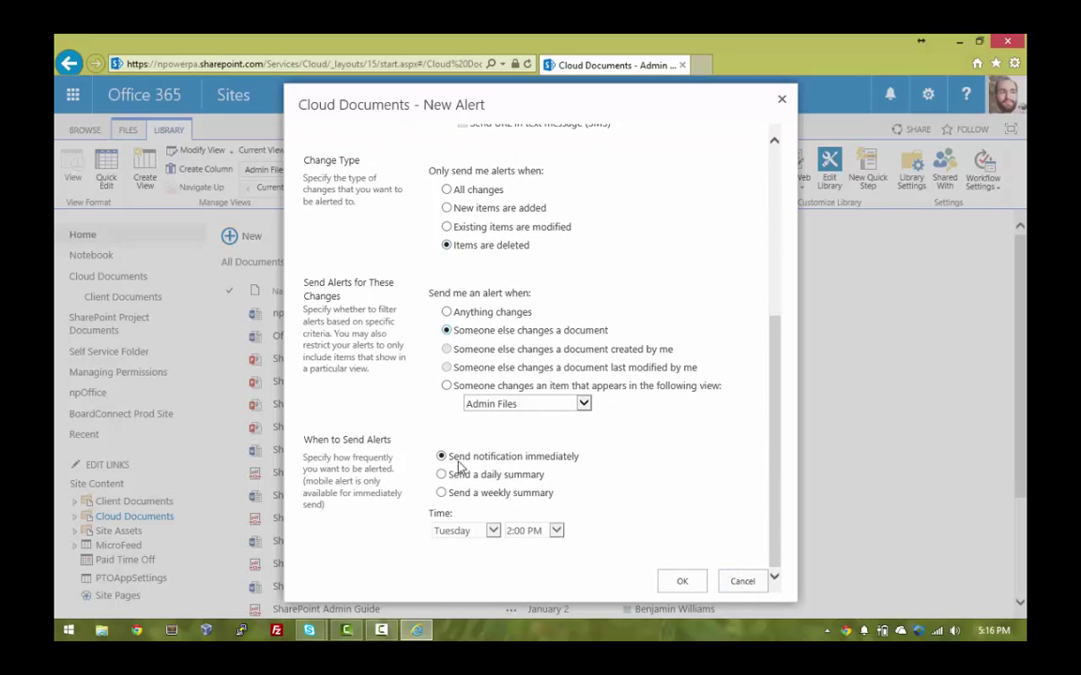
{"action": "left_click", "coordinate": [441, 474]}
{"action": "left_click", "coordinate": [442, 494]}
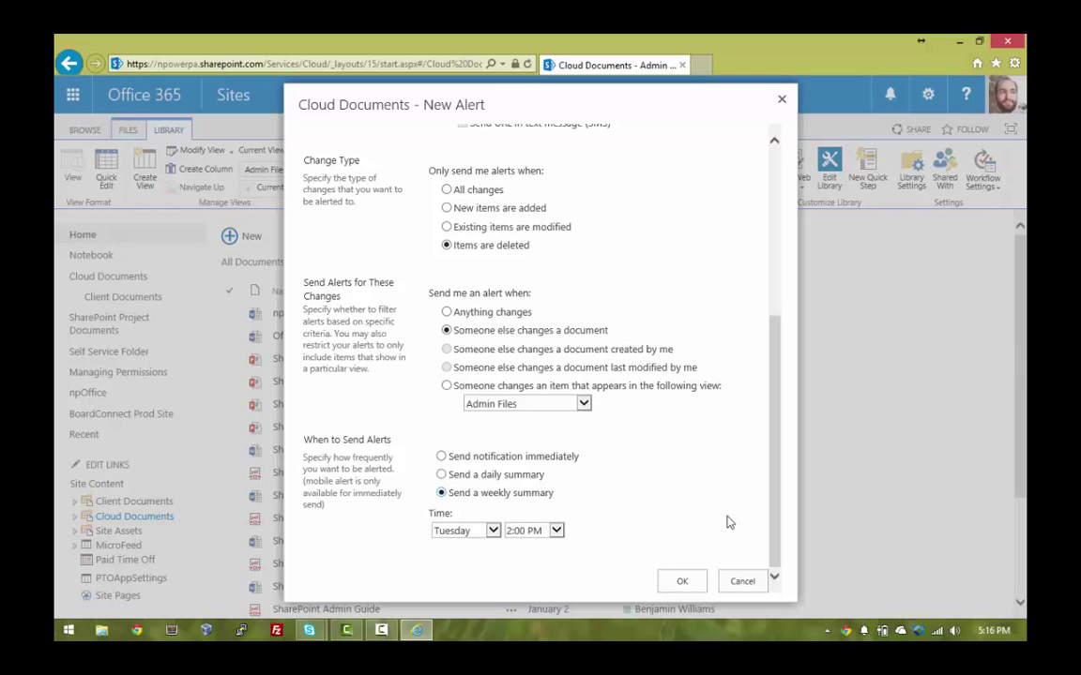
{"action": "left_click", "coordinate": [741, 581]}
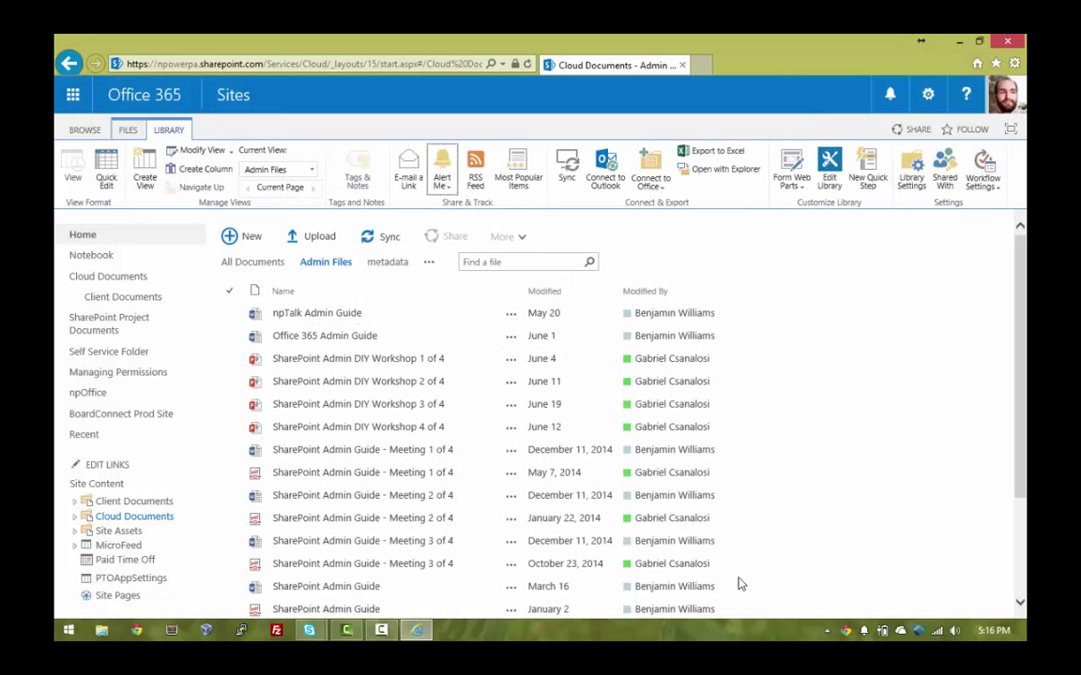